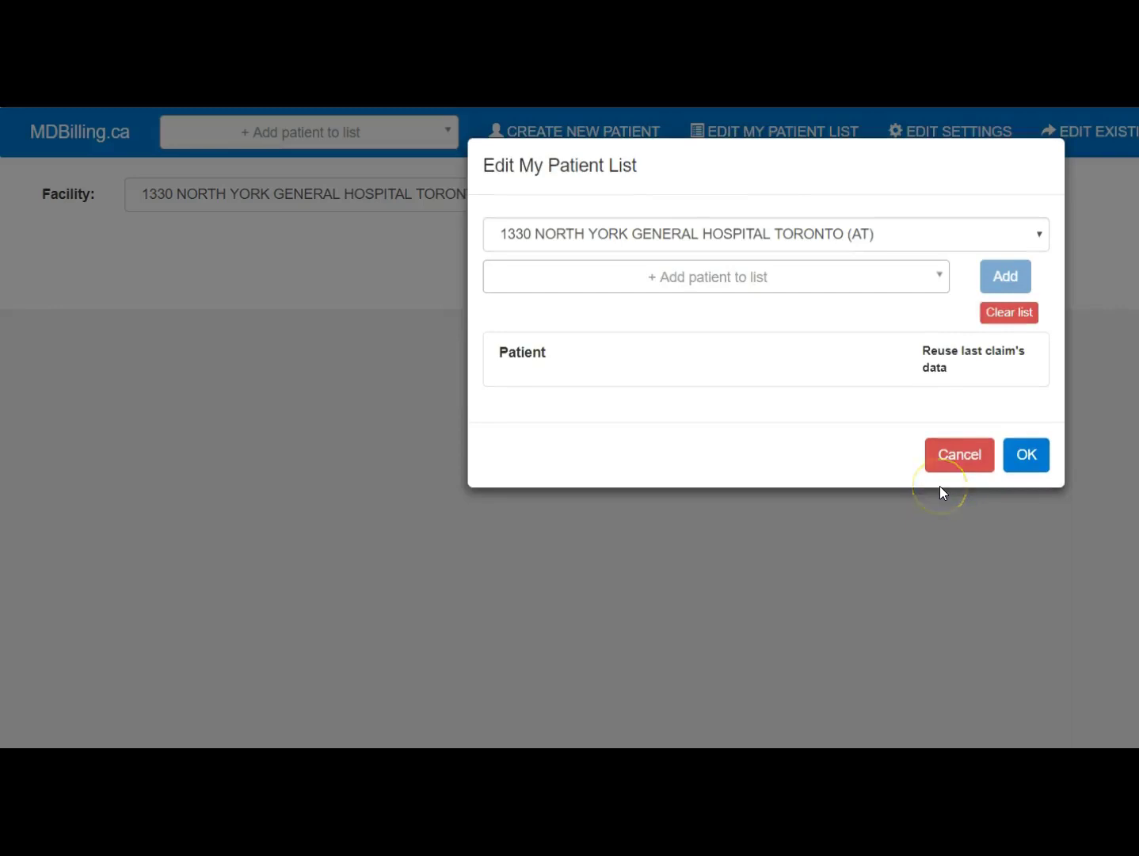
Step: Search for two existing patients by name and add both to the 1330 North York General Hospital patient list
{"action": "left_click", "coordinate": [768, 276]}
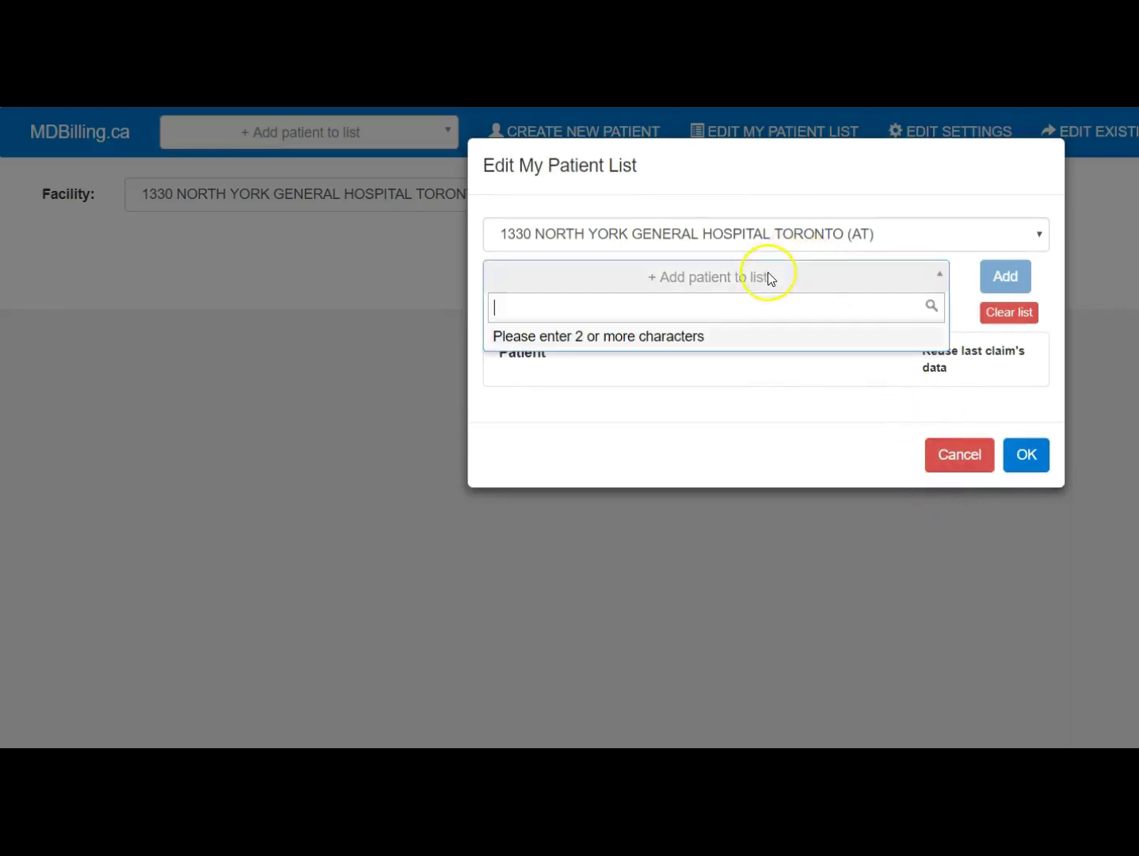
{"action": "type", "text": "doe, john"}
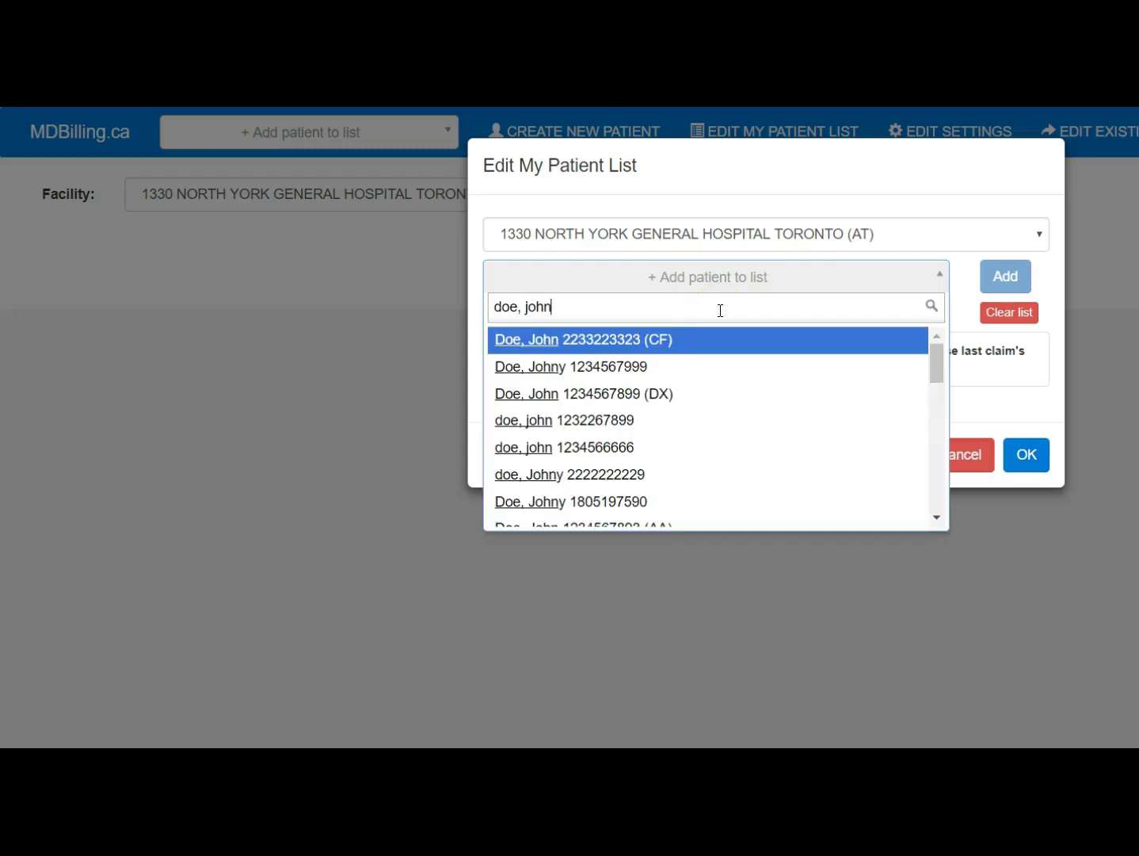
{"action": "key", "text": "Return"}
{"action": "left_click", "coordinate": [1006, 274]}
{"action": "left_click", "coordinate": [886, 289]}
{"action": "type", "text": "doe, ann"}
{"action": "key", "text": "Return"}
{"action": "left_click", "coordinate": [1006, 277]}
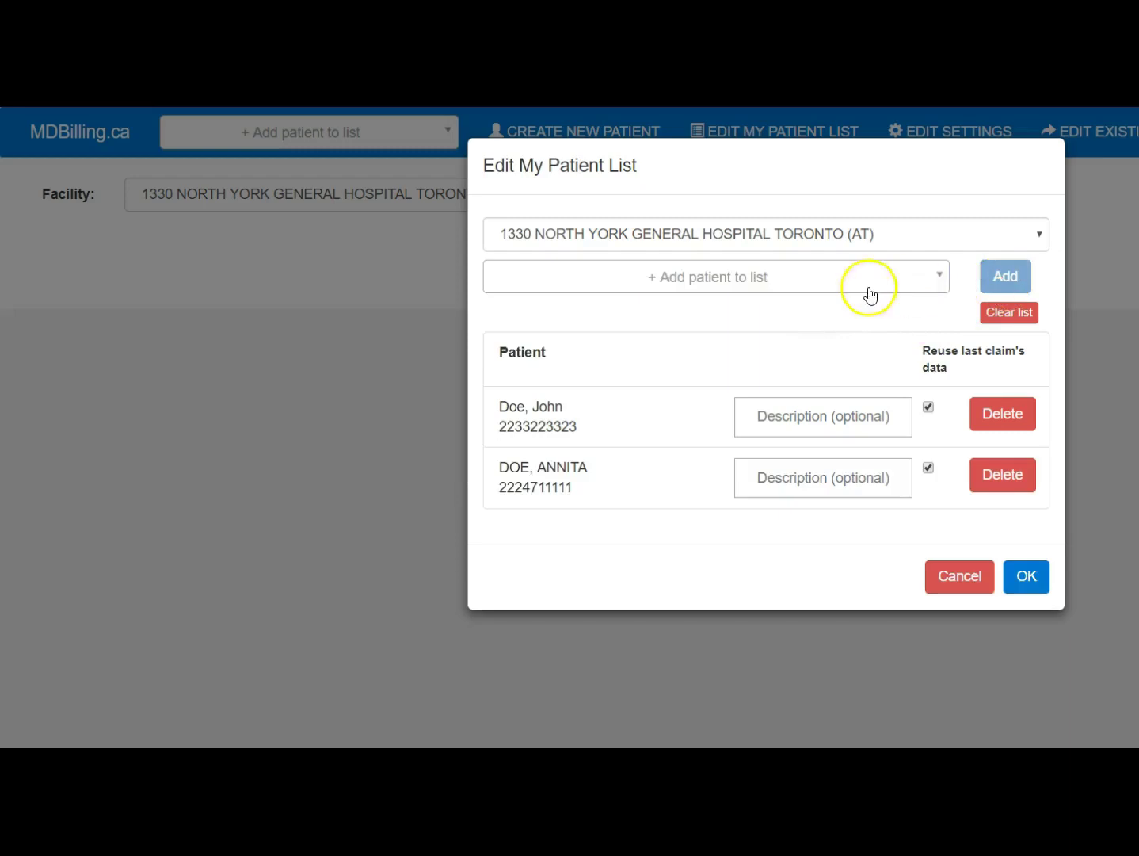
Step: Add a third existing patient to the patient list and save the edited list
{"action": "left_click", "coordinate": [870, 295]}
{"action": "type", "text": "micke"}
{"action": "key", "text": "Return"}
{"action": "left_click", "coordinate": [1004, 277]}
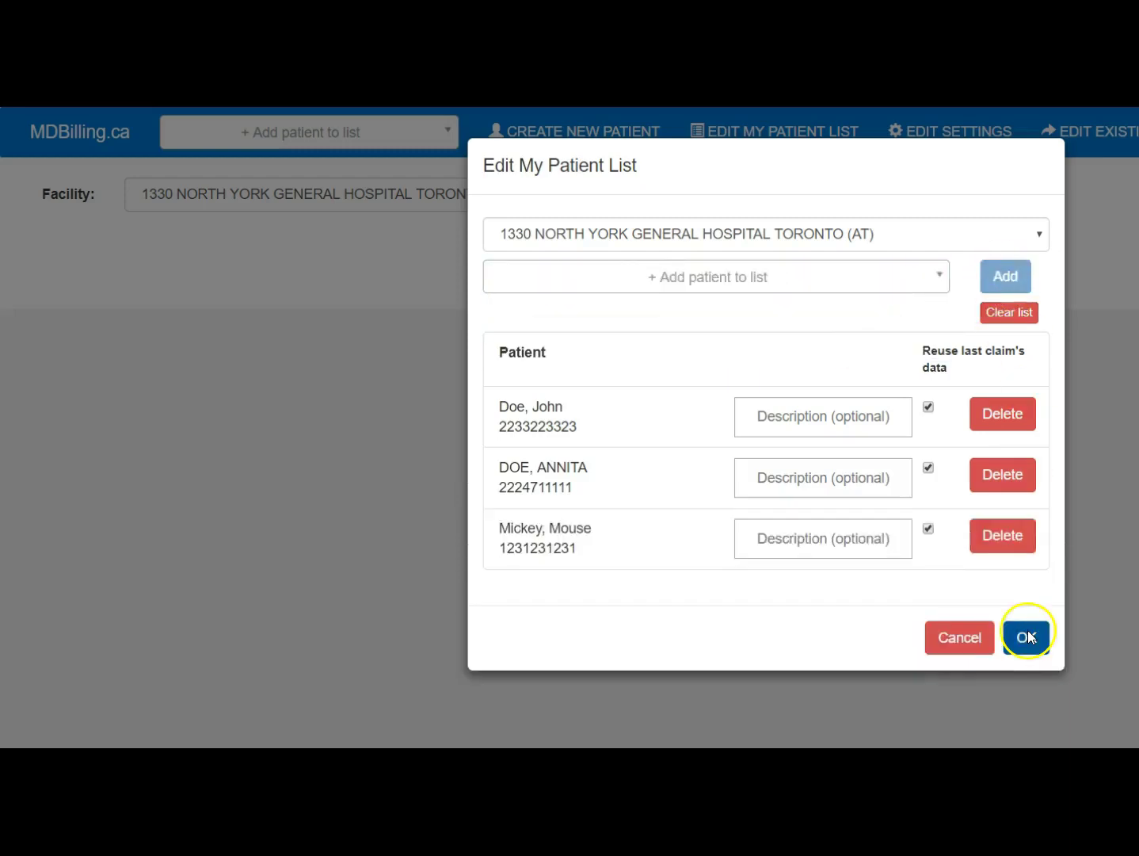
{"action": "left_click", "coordinate": [1027, 637]}
Step: Search for another patient by first name and start a new patient record at the health card number
{"action": "left_click", "coordinate": [368, 142]}
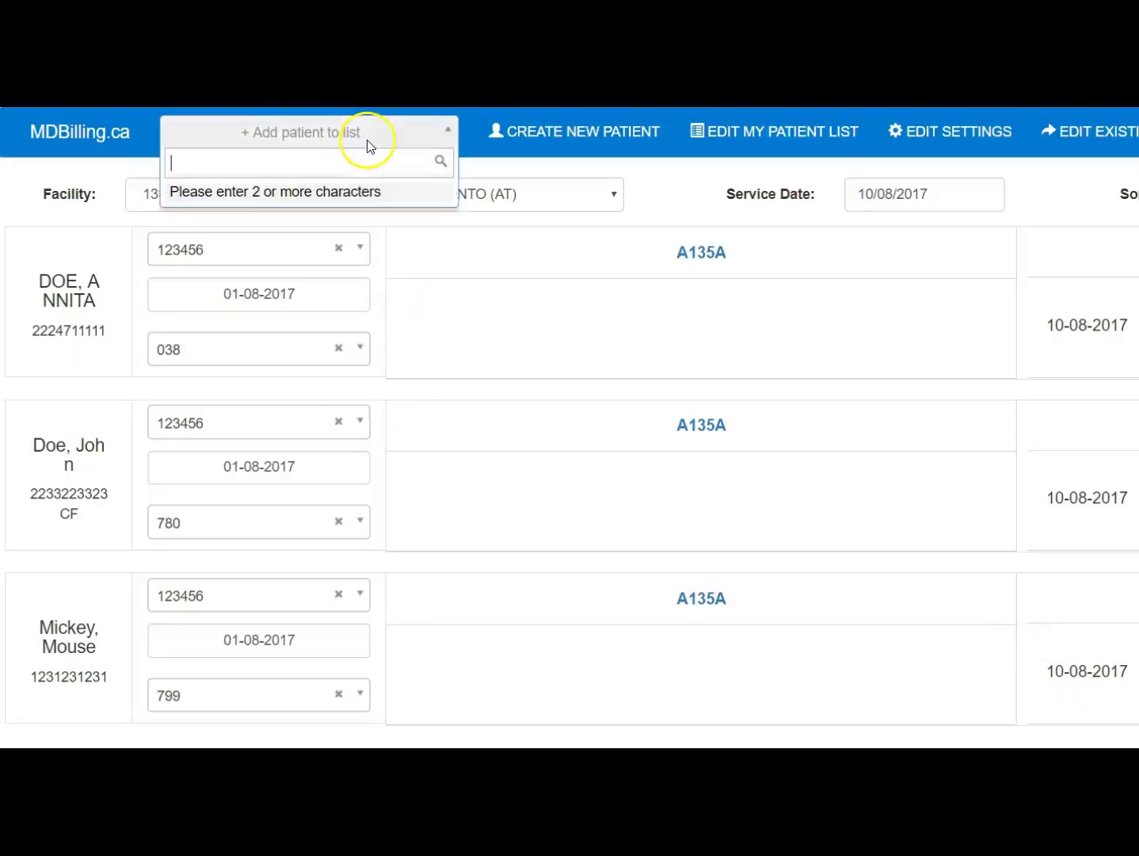
{"action": "type", "text": "nancy"}
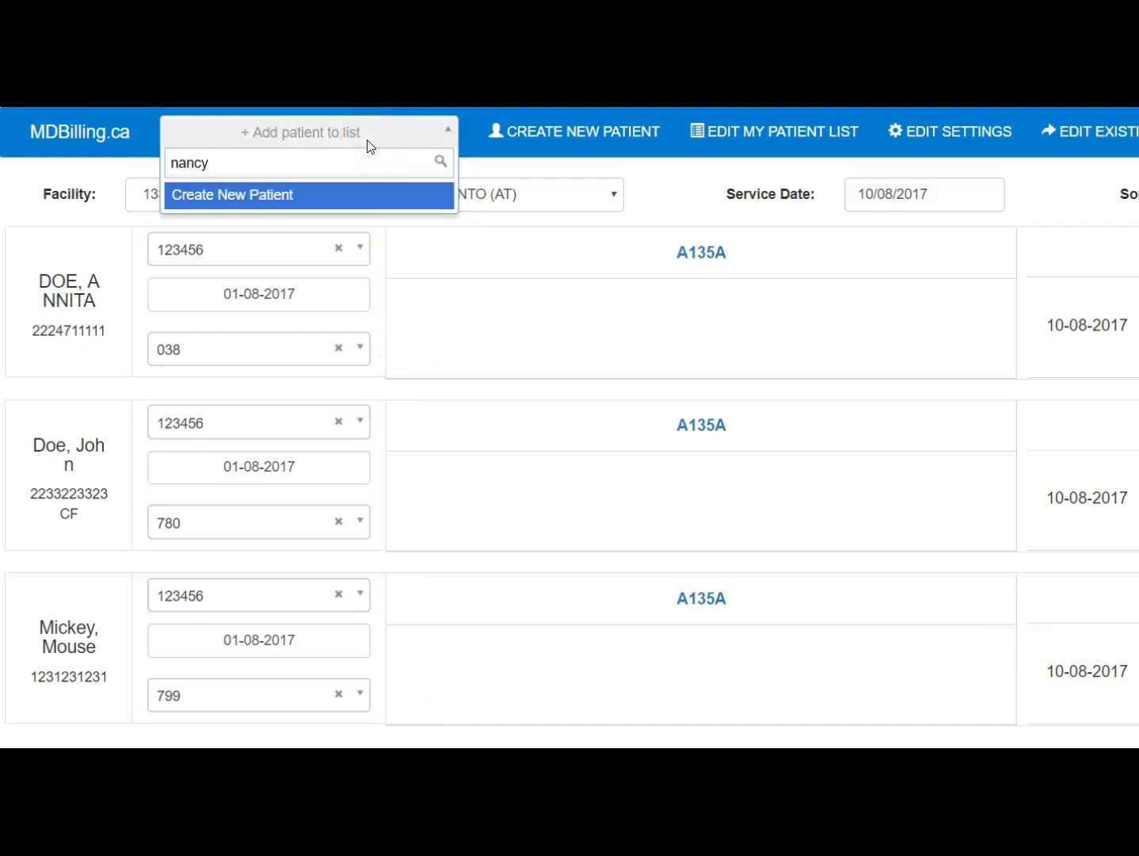
{"action": "left_click", "coordinate": [364, 192]}
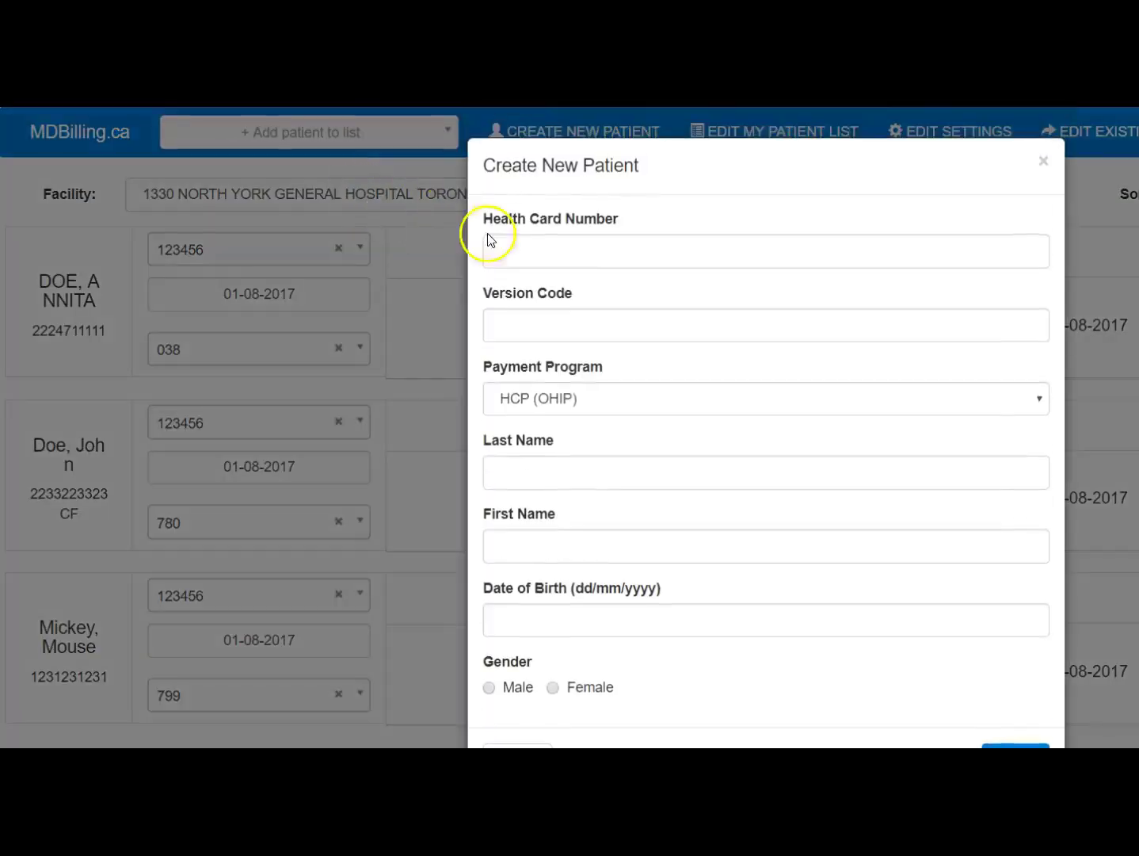
{"action": "left_click", "coordinate": [627, 249]}
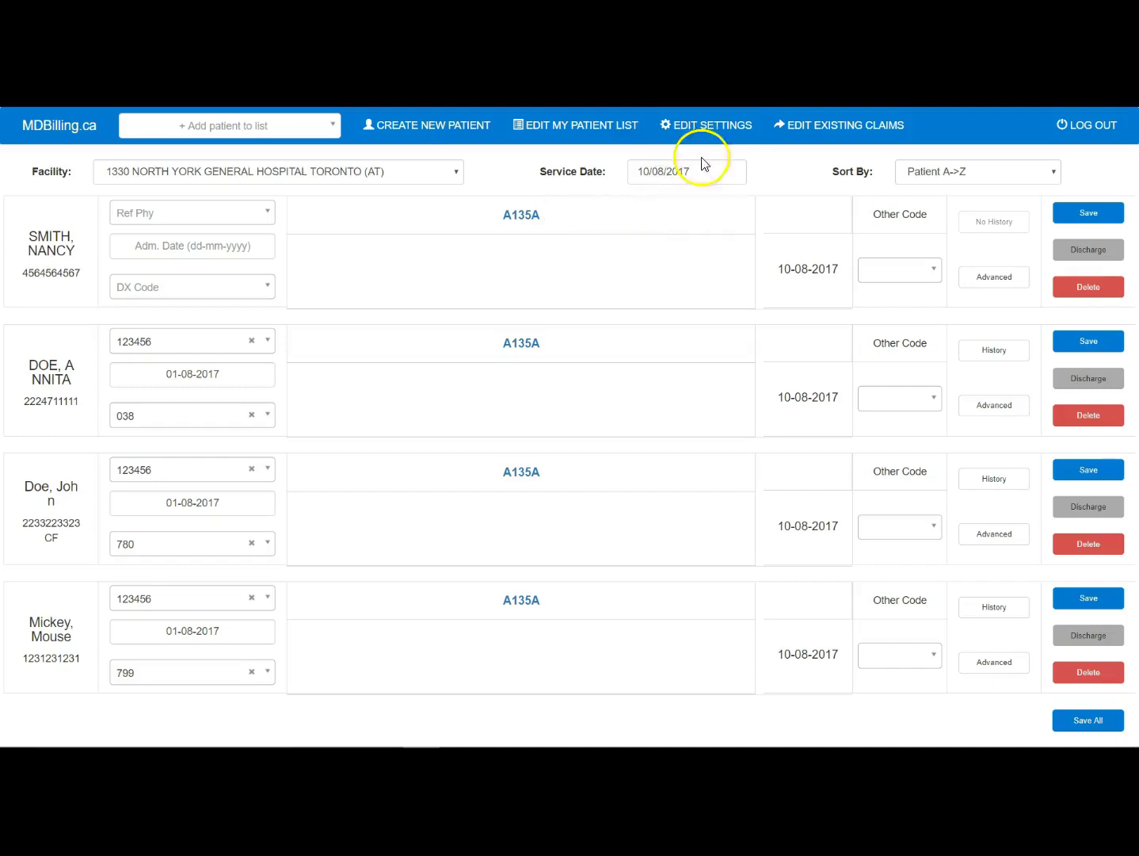
Step: Add the Consultation code A135A to the favourite codes in the settings
{"action": "left_click", "coordinate": [721, 131]}
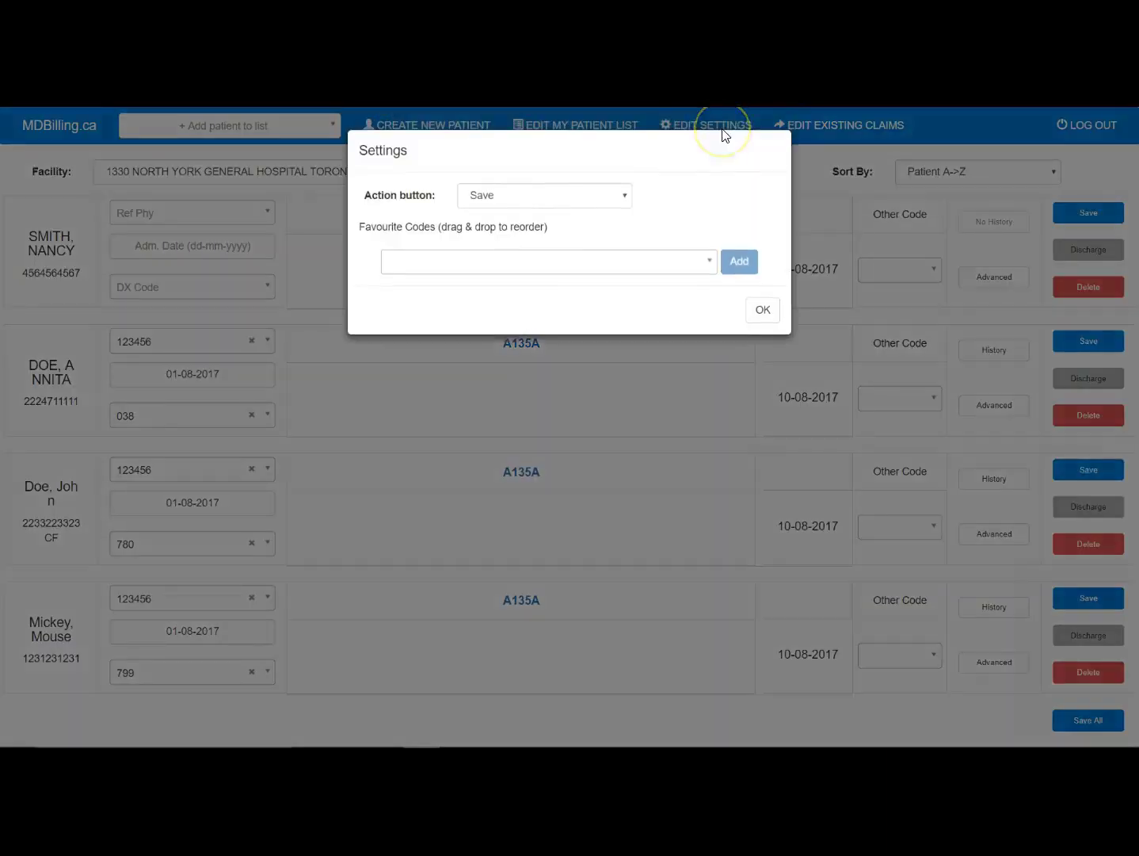
{"action": "left_click", "coordinate": [648, 259]}
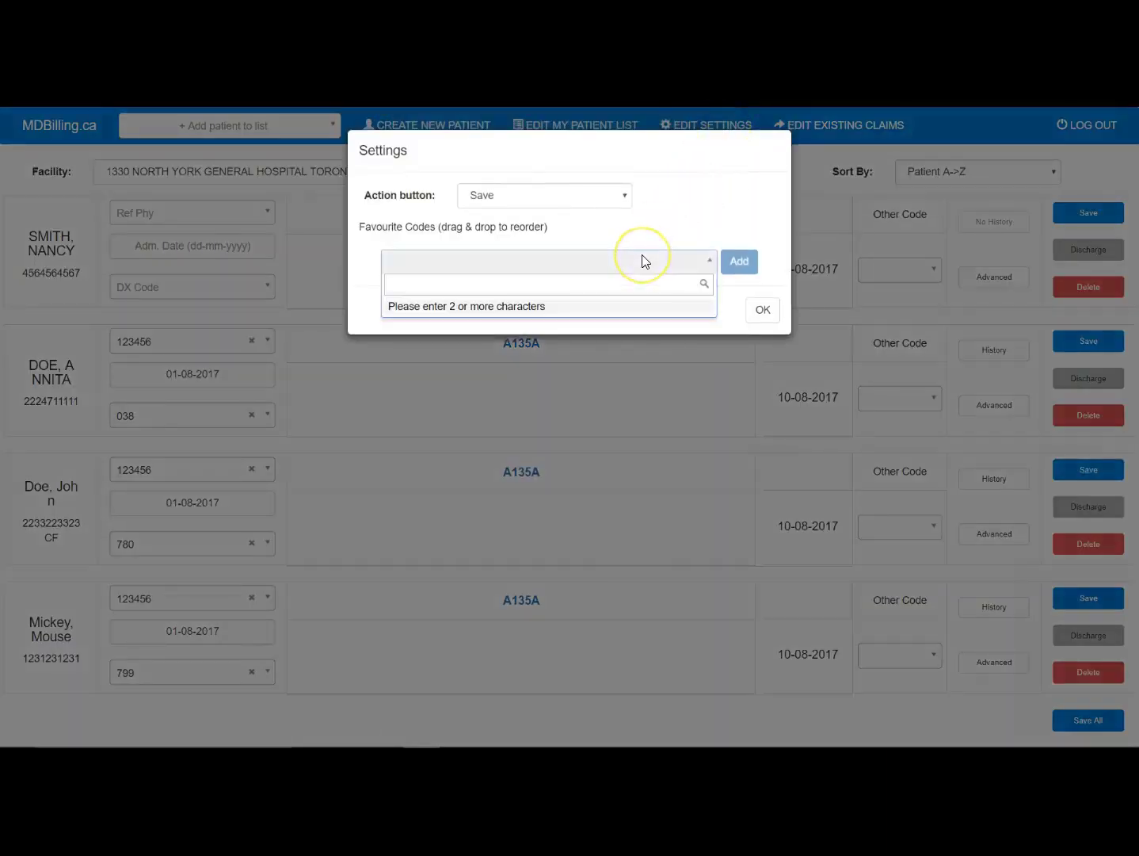
{"action": "type", "text": "A135A"}
{"action": "left_click", "coordinate": [666, 302]}
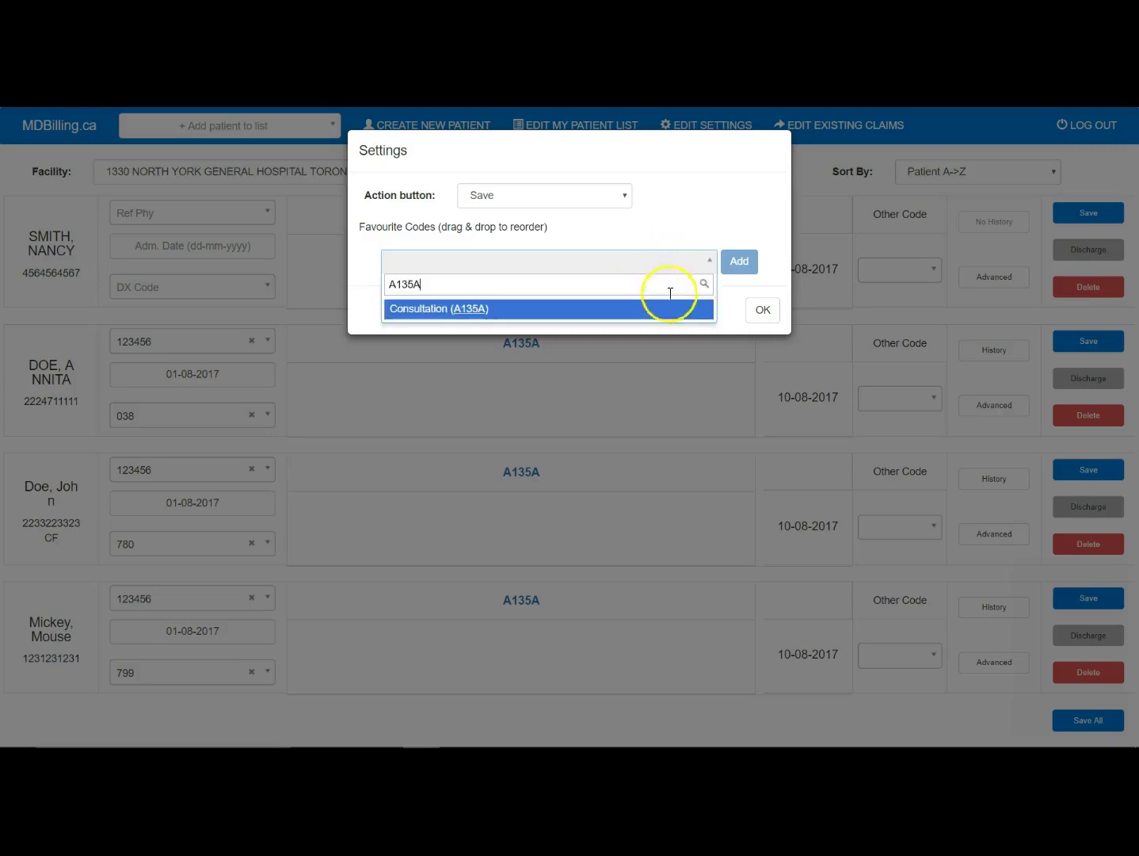
{"action": "left_click", "coordinate": [730, 270]}
Step: Add the codes E082A and C122A to the favourite codes
{"action": "left_click", "coordinate": [646, 321]}
{"action": "type", "text": "E082A"}
{"action": "left_click", "coordinate": [662, 363]}
{"action": "left_click", "coordinate": [738, 318]}
{"action": "left_click", "coordinate": [673, 364]}
{"action": "type", "text": "c122A"}
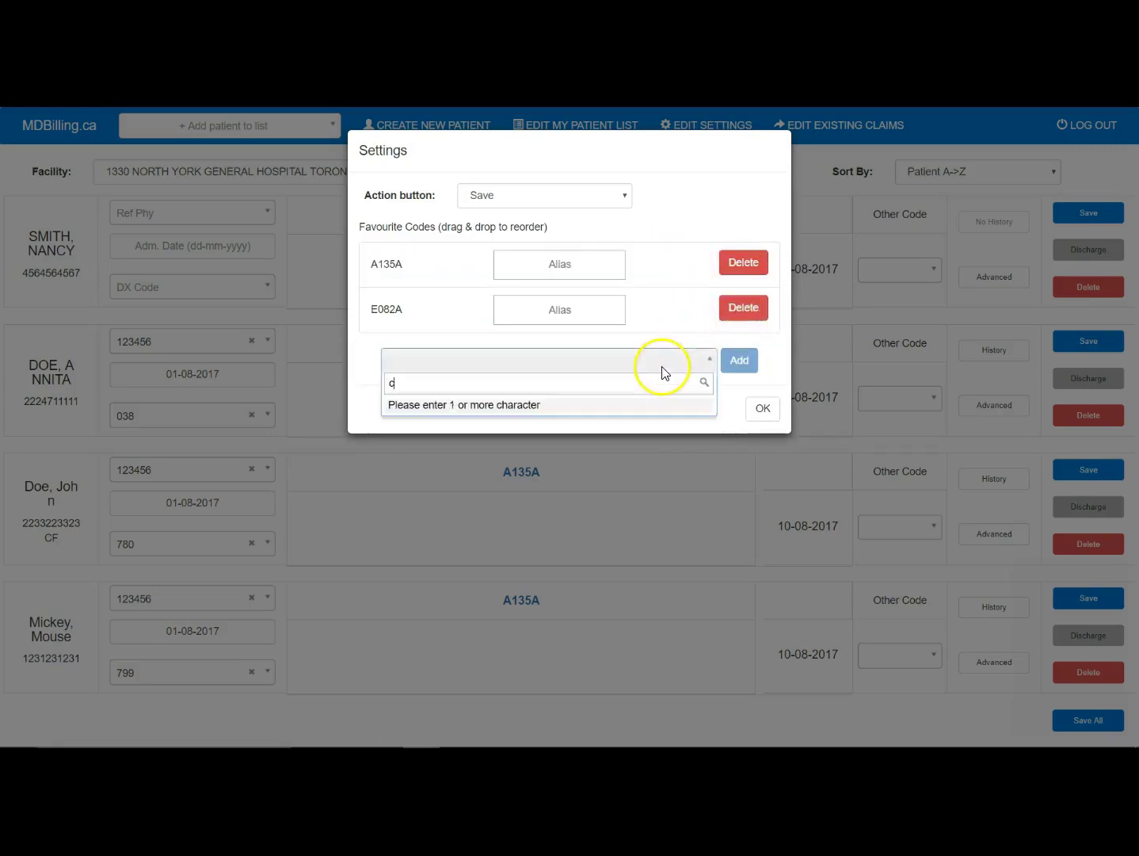
{"action": "key", "text": "Return"}
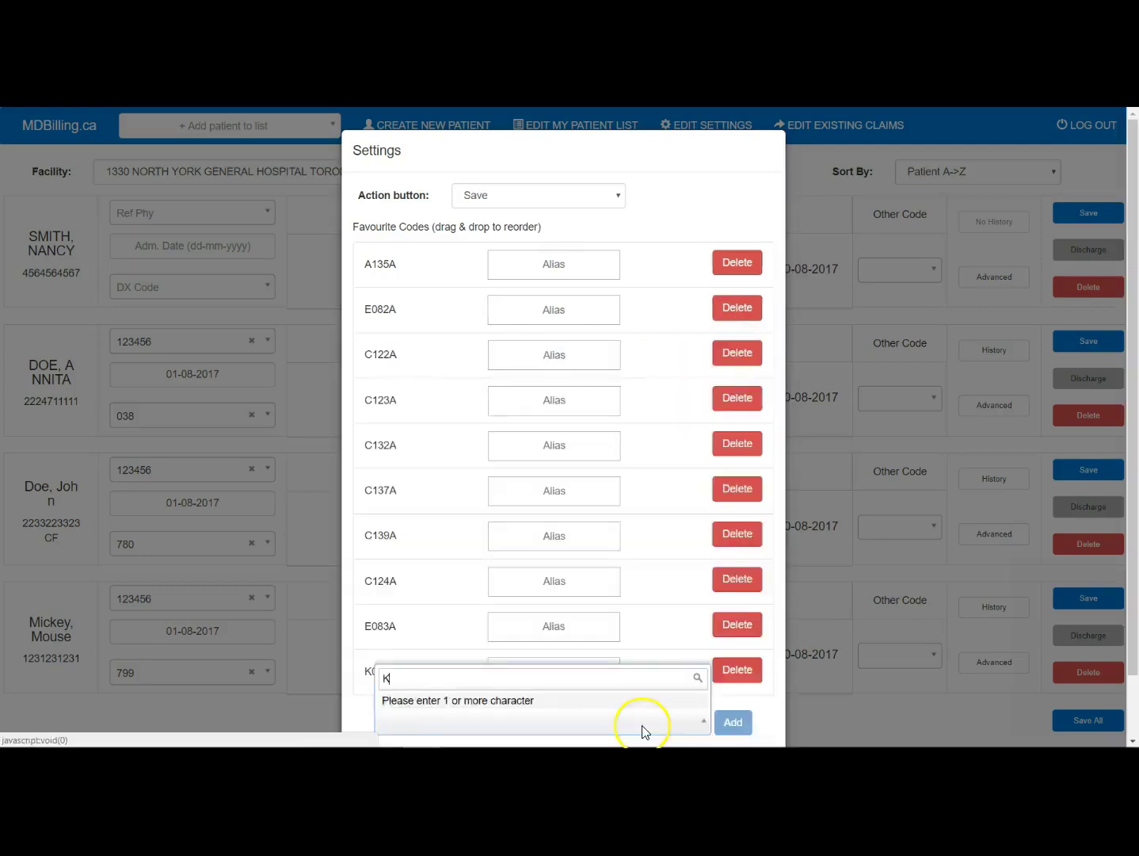
Step: Add the counselling of relatives code K015A to the favourite codes and save the settings
{"action": "type", "text": "K013A"}
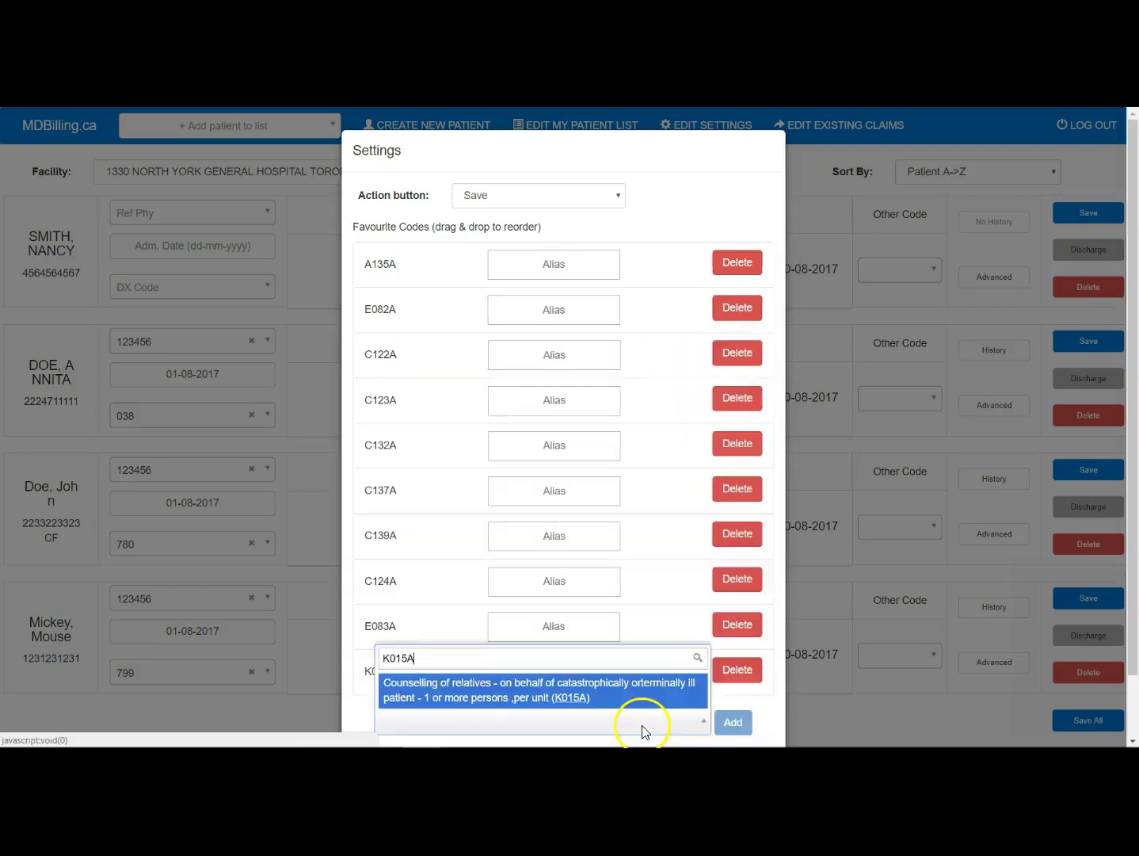
{"action": "key", "text": "Return"}
{"action": "left_click", "coordinate": [732, 723]}
{"action": "scroll", "coordinate": [761, 664], "scroll_direction": "down", "scroll_amount": 2}
{"action": "left_click", "coordinate": [754, 700]}
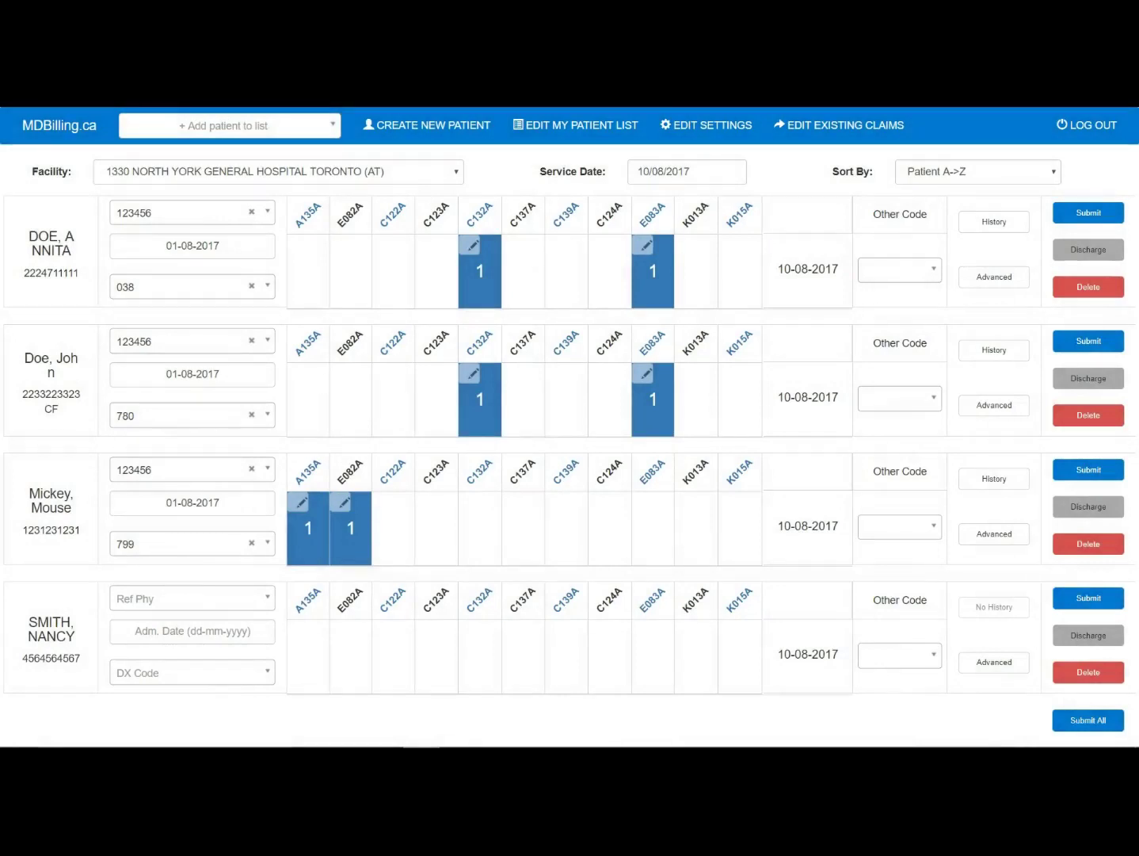
Step: Set the service date to 09-08-2017 for the whole list and in the first patient's row
{"action": "left_click", "coordinate": [652, 171]}
{"action": "left_click", "coordinate": [717, 265]}
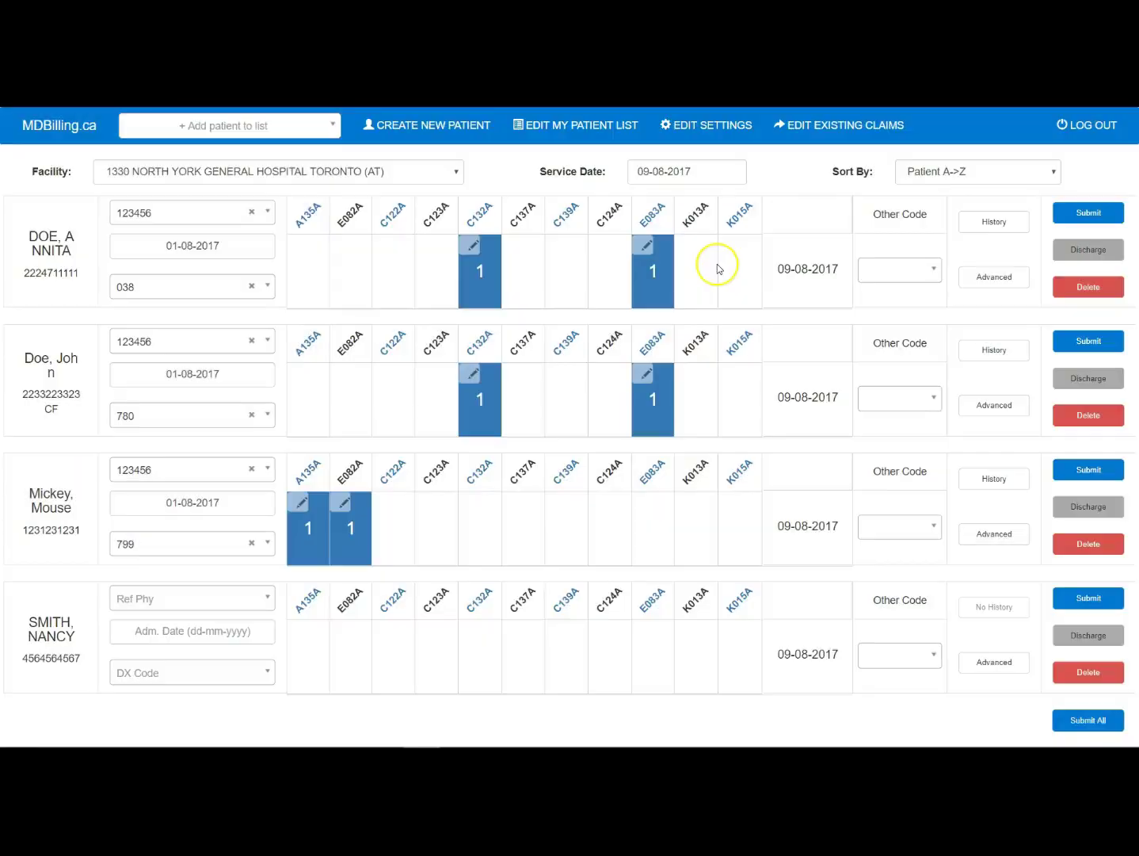
{"action": "left_click", "coordinate": [778, 270]}
{"action": "left_click", "coordinate": [845, 362]}
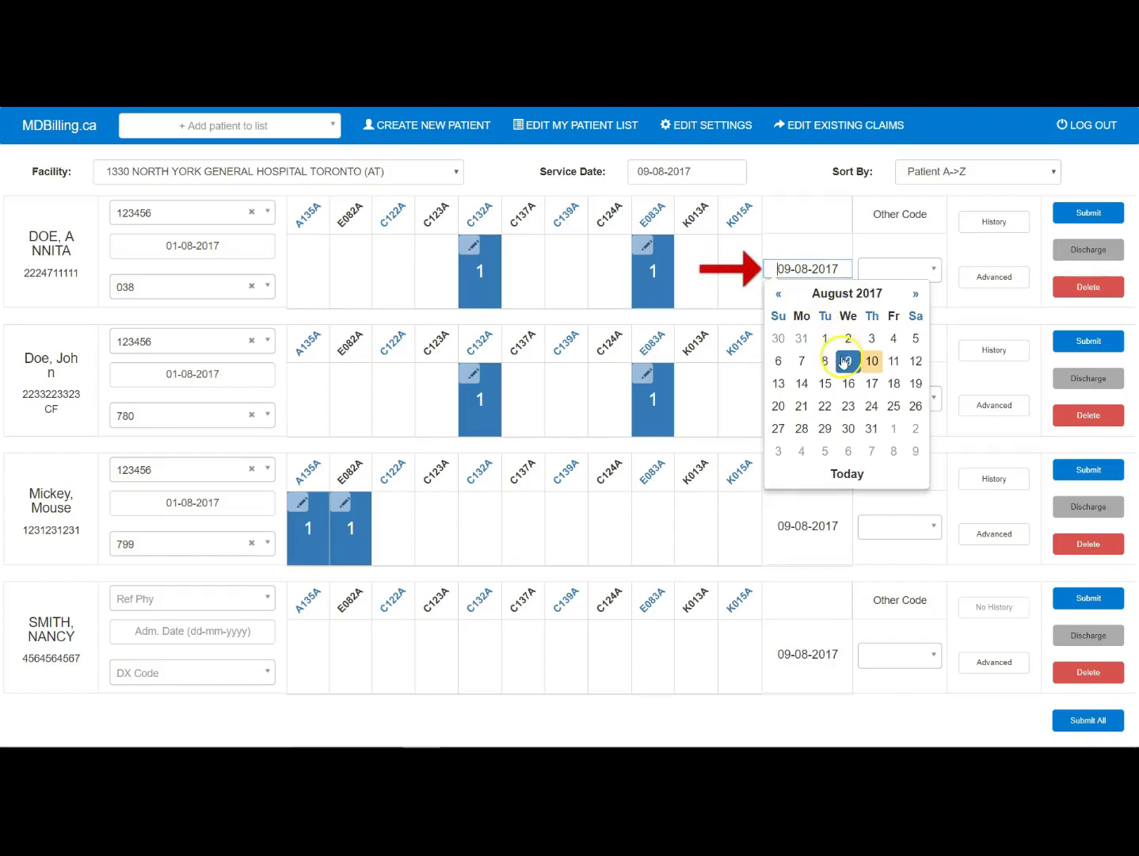
{"action": "left_click", "coordinate": [853, 252]}
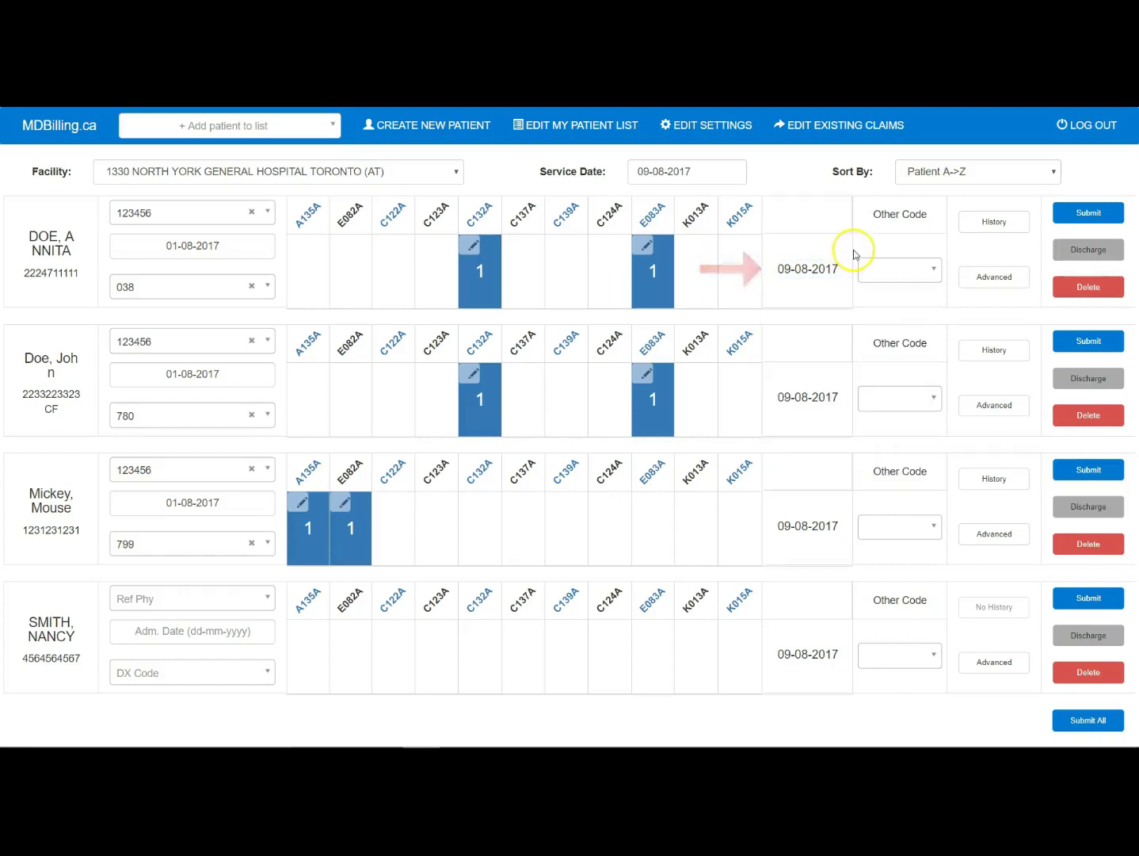
Step: Review the third patient's billing history and close it
{"action": "left_click", "coordinate": [995, 477]}
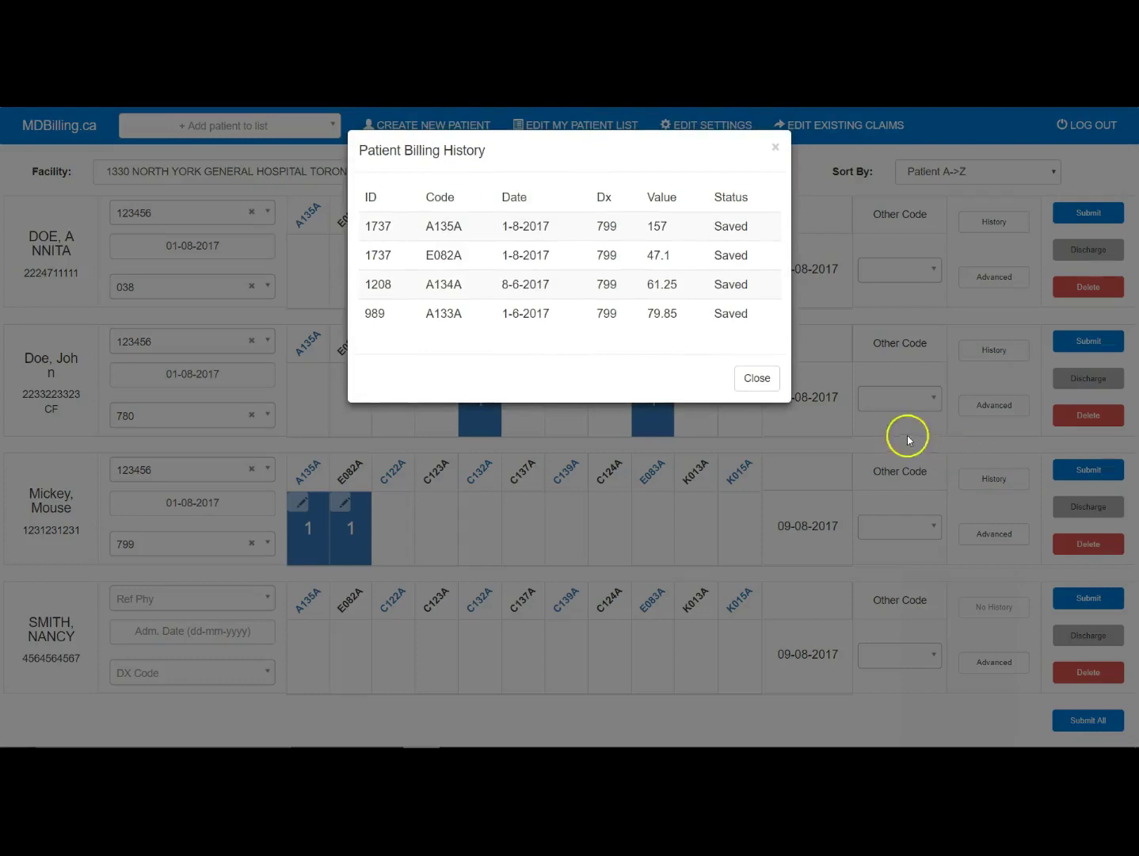
{"action": "left_click", "coordinate": [767, 384]}
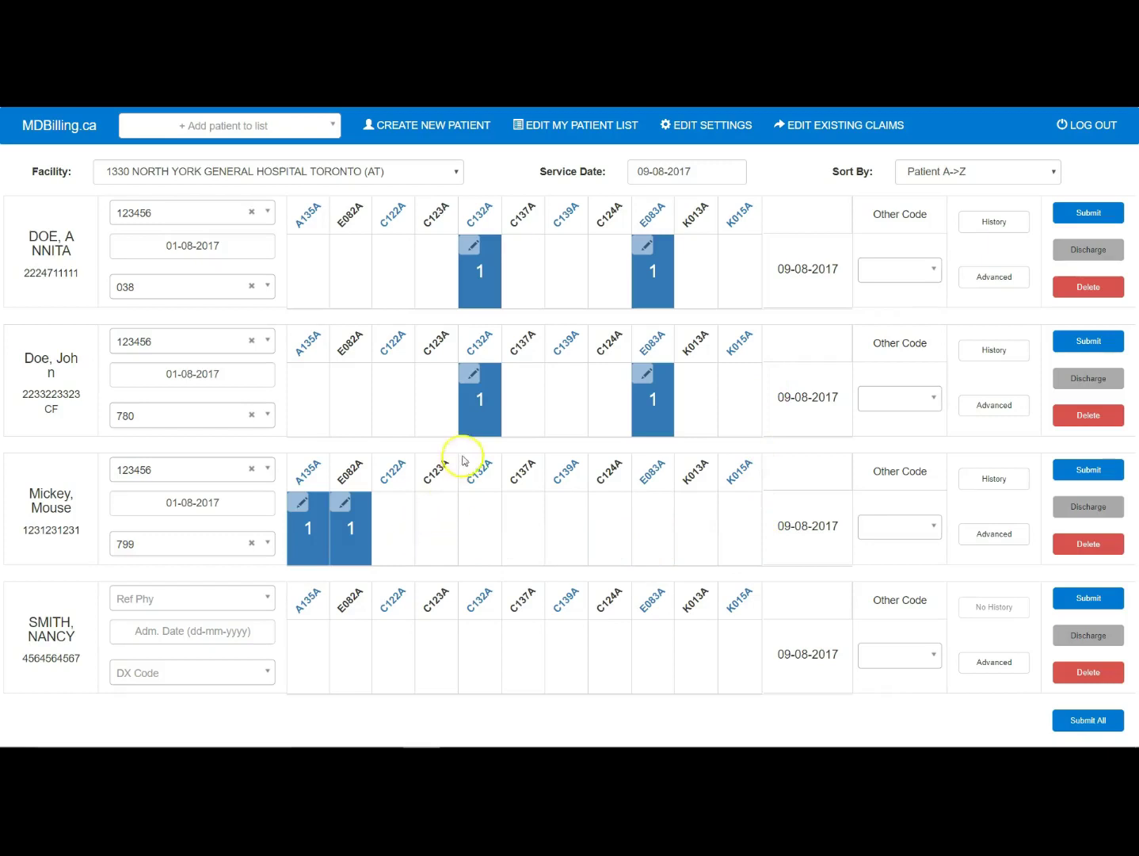
Step: Raise the second patient's C132A quantity by one, return it to 1 and confirm
{"action": "left_click", "coordinate": [473, 378]}
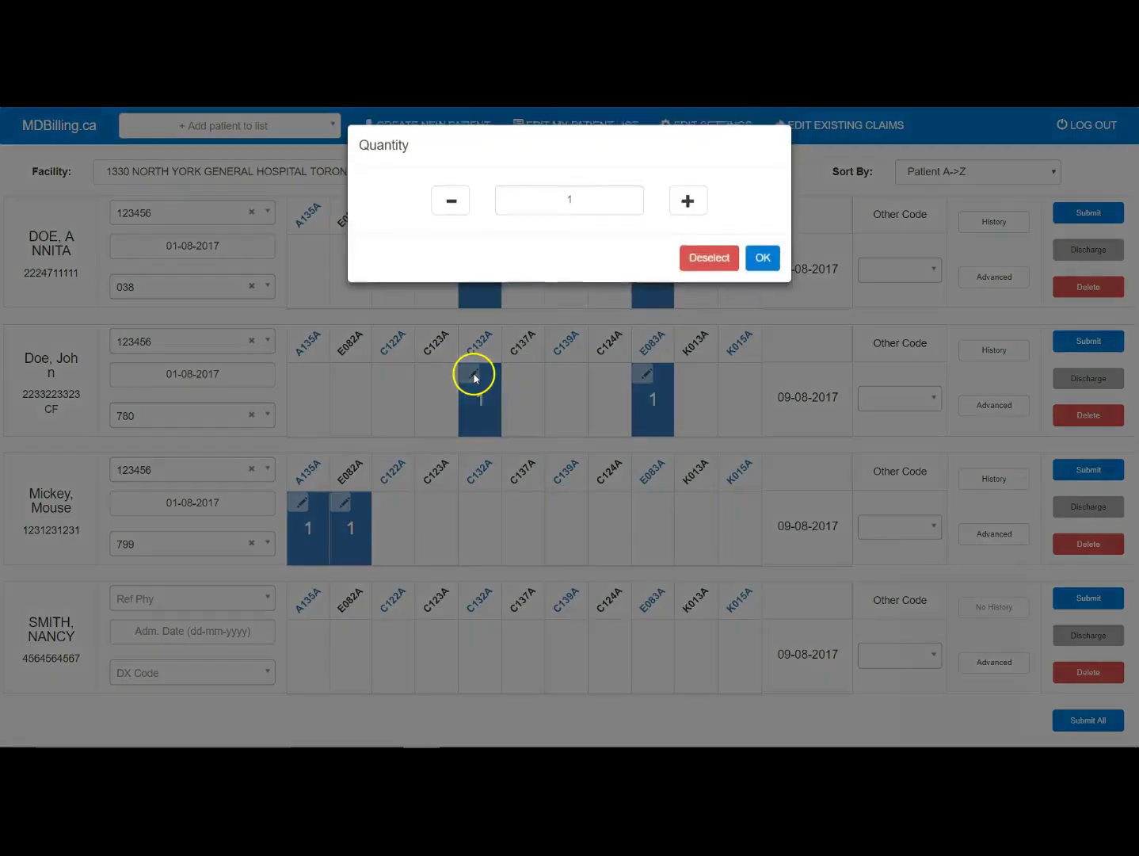
{"action": "left_click", "coordinate": [686, 206]}
{"action": "left_click", "coordinate": [452, 206]}
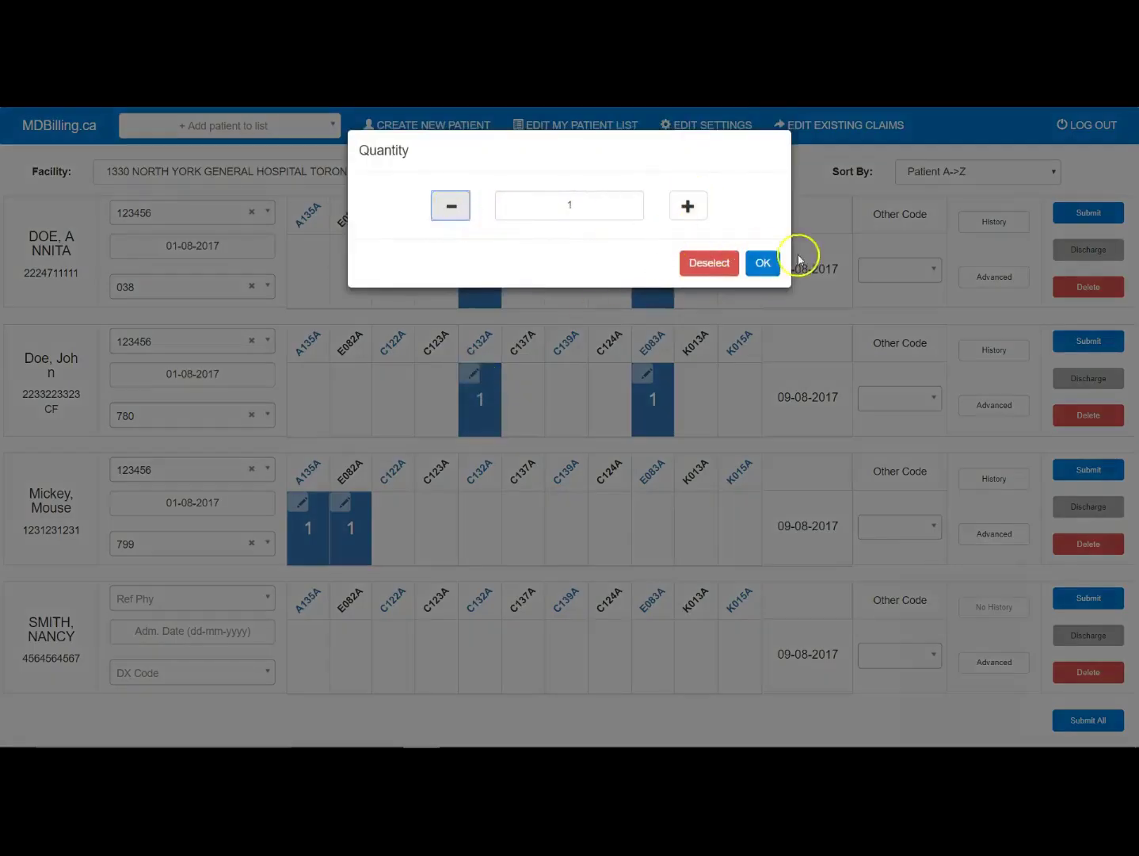
{"action": "left_click", "coordinate": [761, 263]}
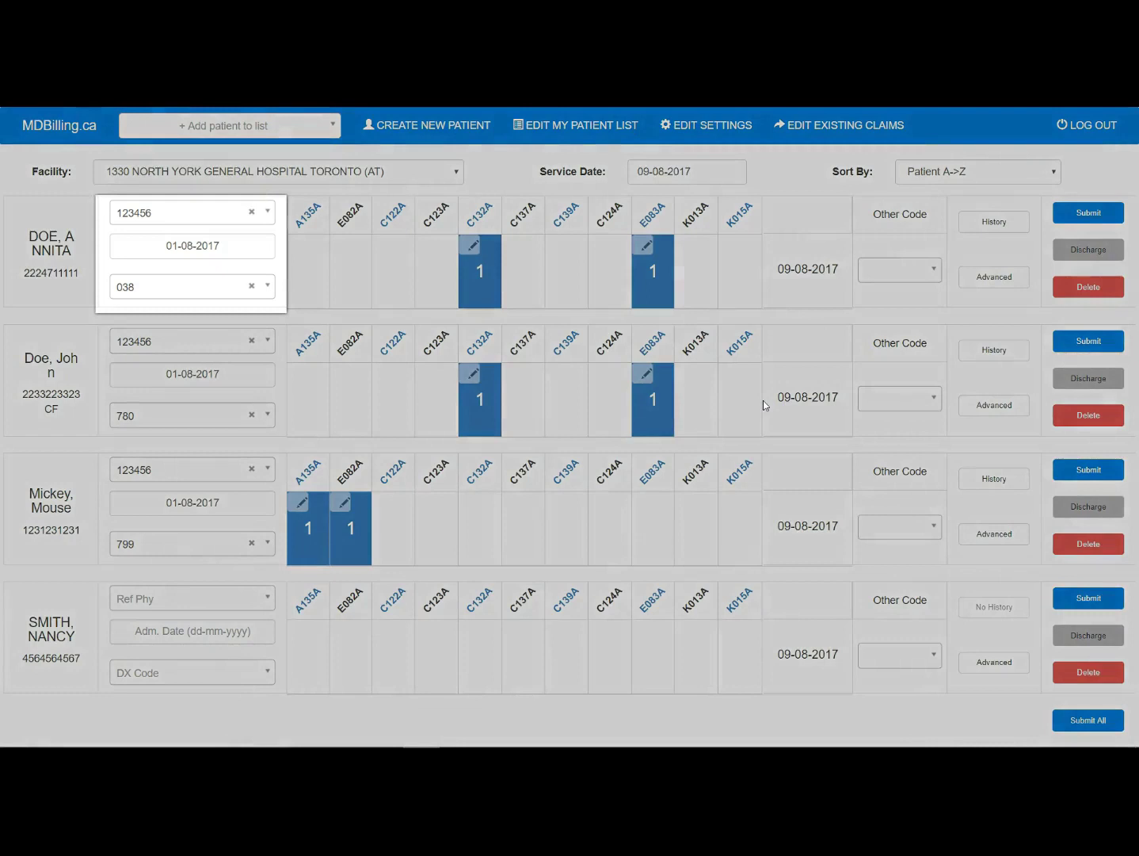
Step: Submit only the first patient's claim
{"action": "left_click", "coordinate": [763, 401]}
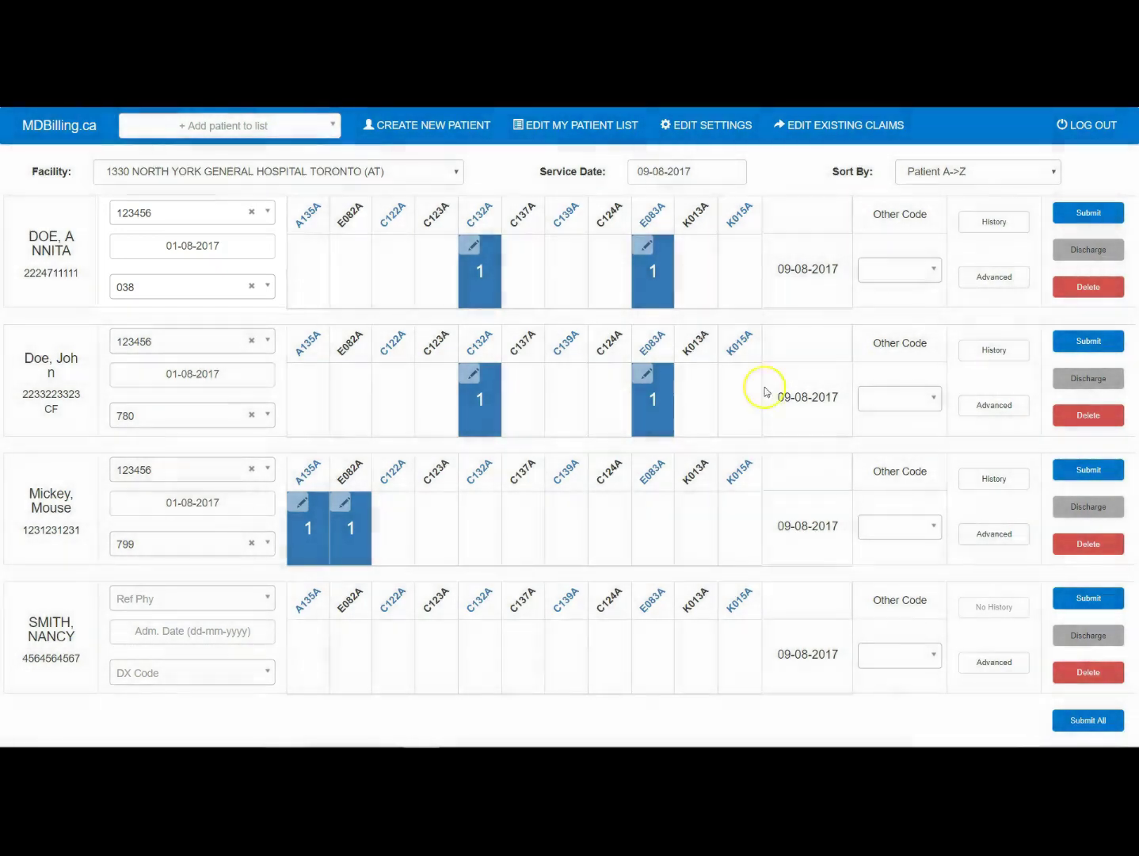
{"action": "left_click", "coordinate": [1087, 222]}
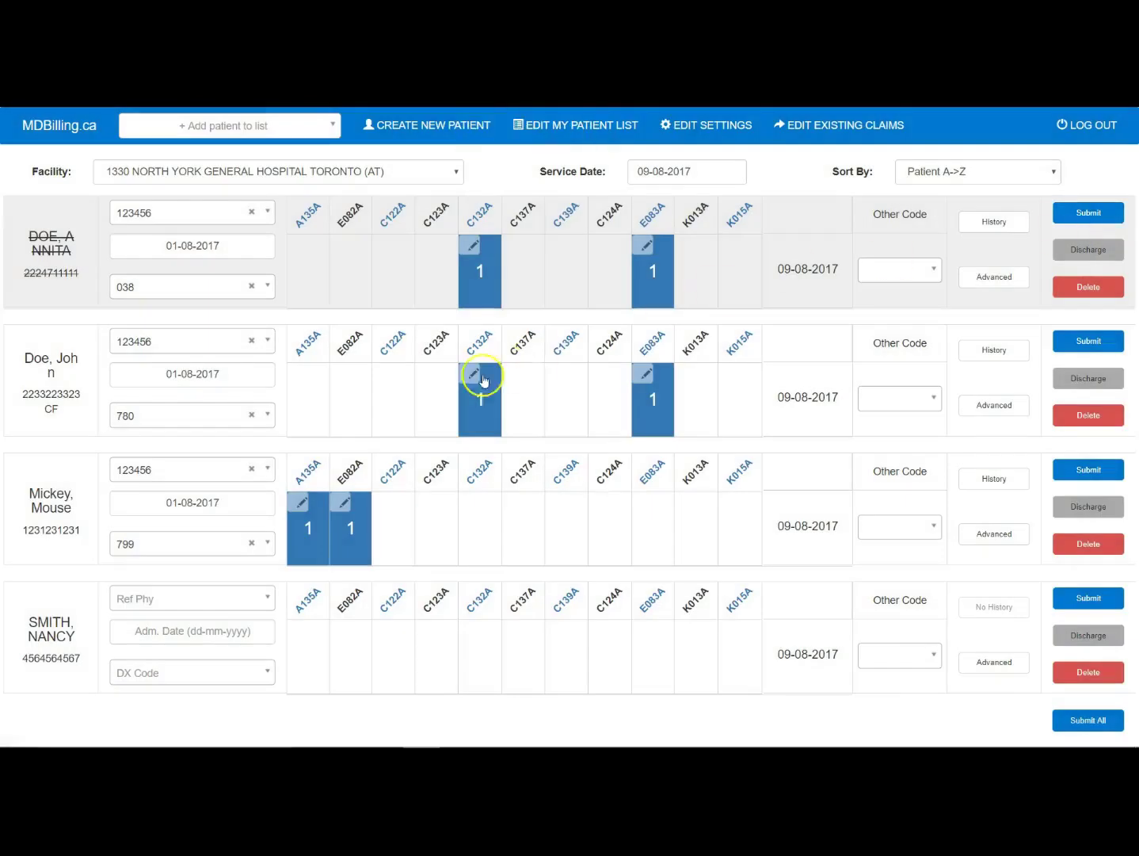
Step: Replace the third patient's A135A and E082A codes with K013A at quantity 2
{"action": "left_click", "coordinate": [350, 530]}
{"action": "left_click", "coordinate": [308, 530]}
{"action": "left_click", "coordinate": [686, 516]}
{"action": "left_click", "coordinate": [689, 503]}
{"action": "left_click", "coordinate": [688, 205]}
{"action": "left_click", "coordinate": [763, 262]}
{"action": "left_click", "coordinate": [1087, 726]}
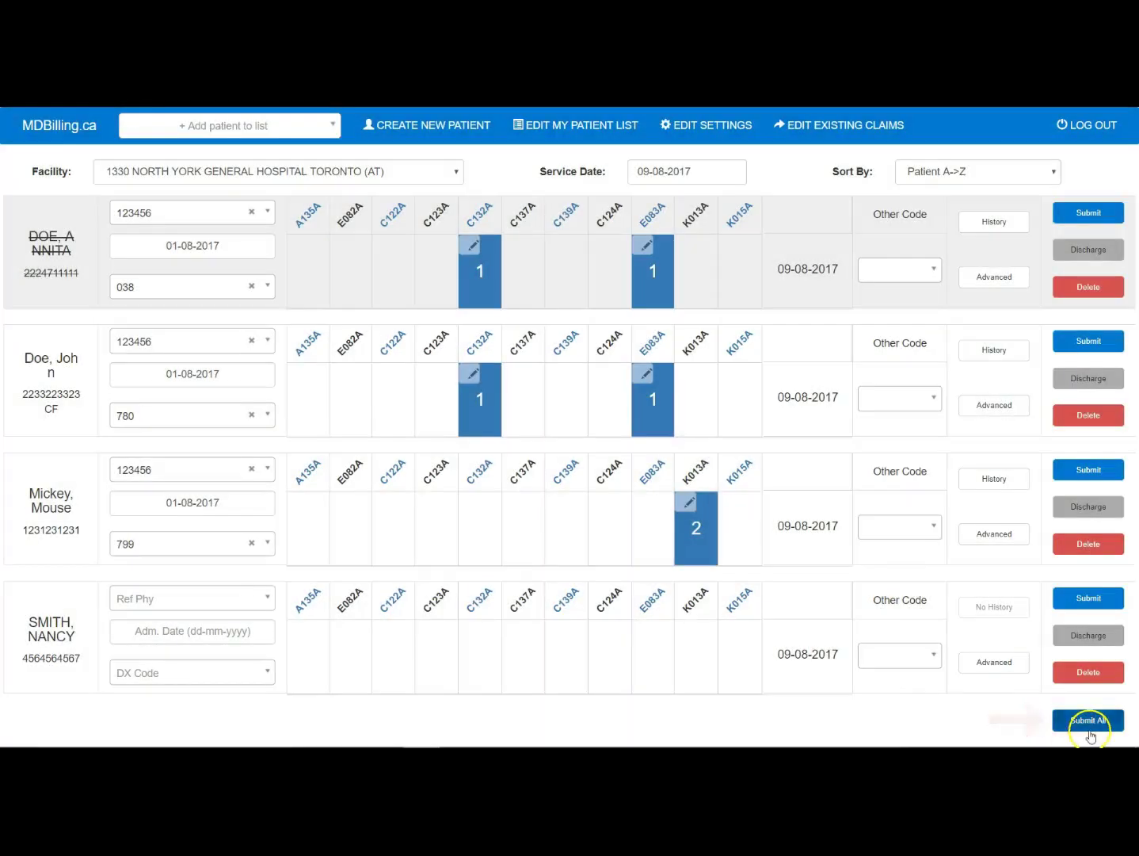
Step: Give the fourth patient the same referring physician as the others, diagnosis code 781 (Arthralgia) and admission date 09-08-2017
{"action": "left_click", "coordinate": [201, 602]}
{"action": "type", "text": "123456"}
{"action": "key", "text": "Return"}
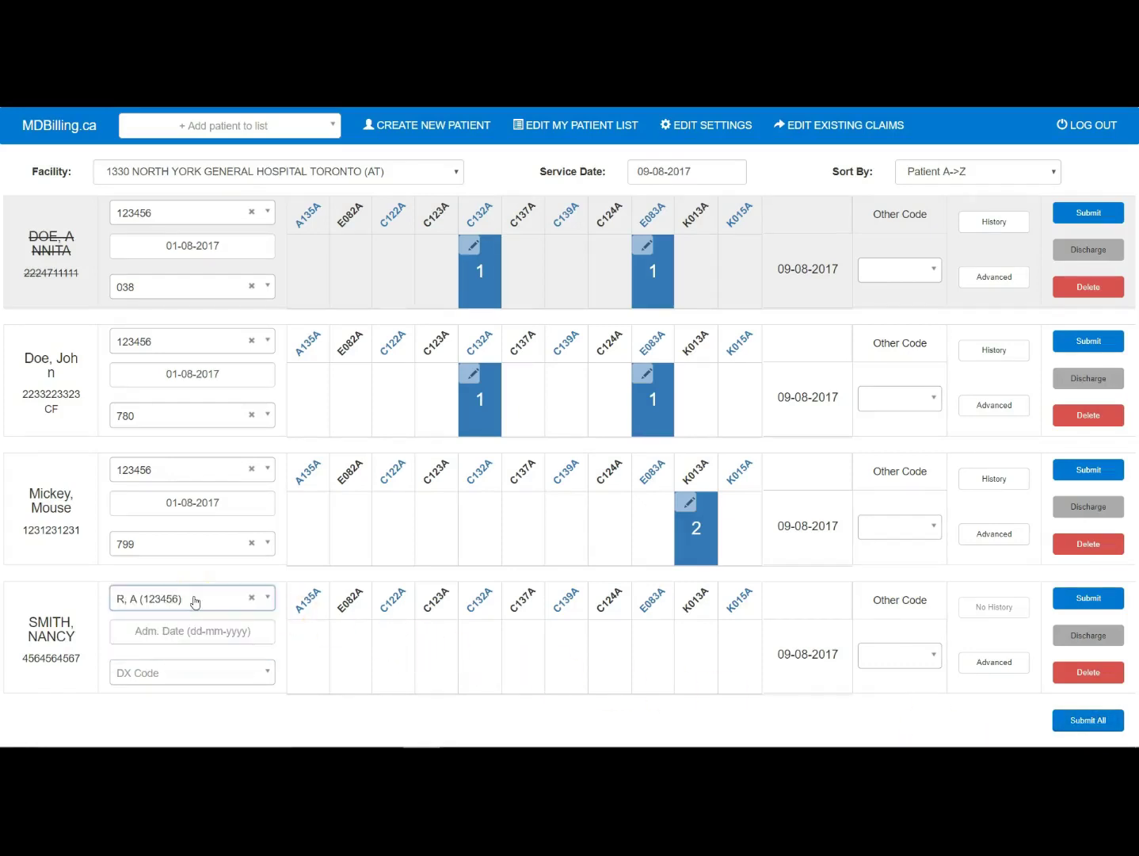
{"action": "left_click", "coordinate": [196, 680]}
{"action": "type", "text": "781"}
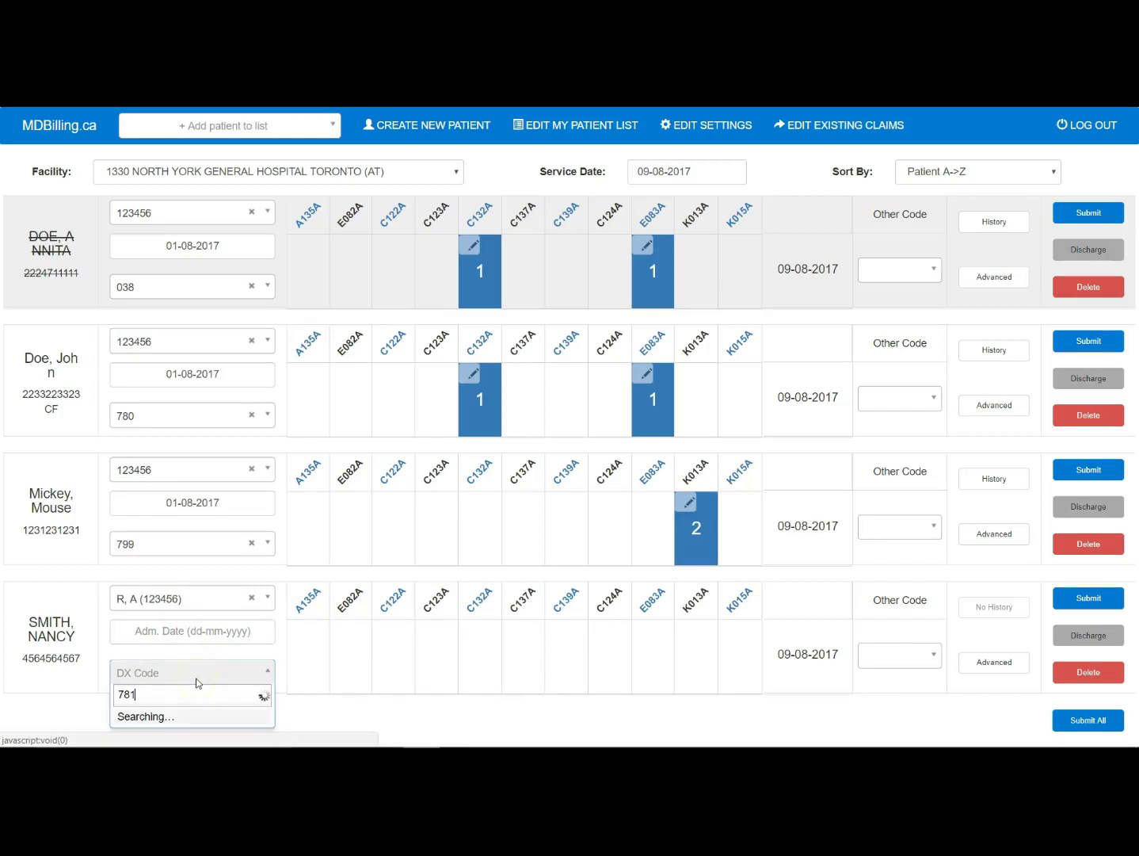
{"action": "key", "text": "Return"}
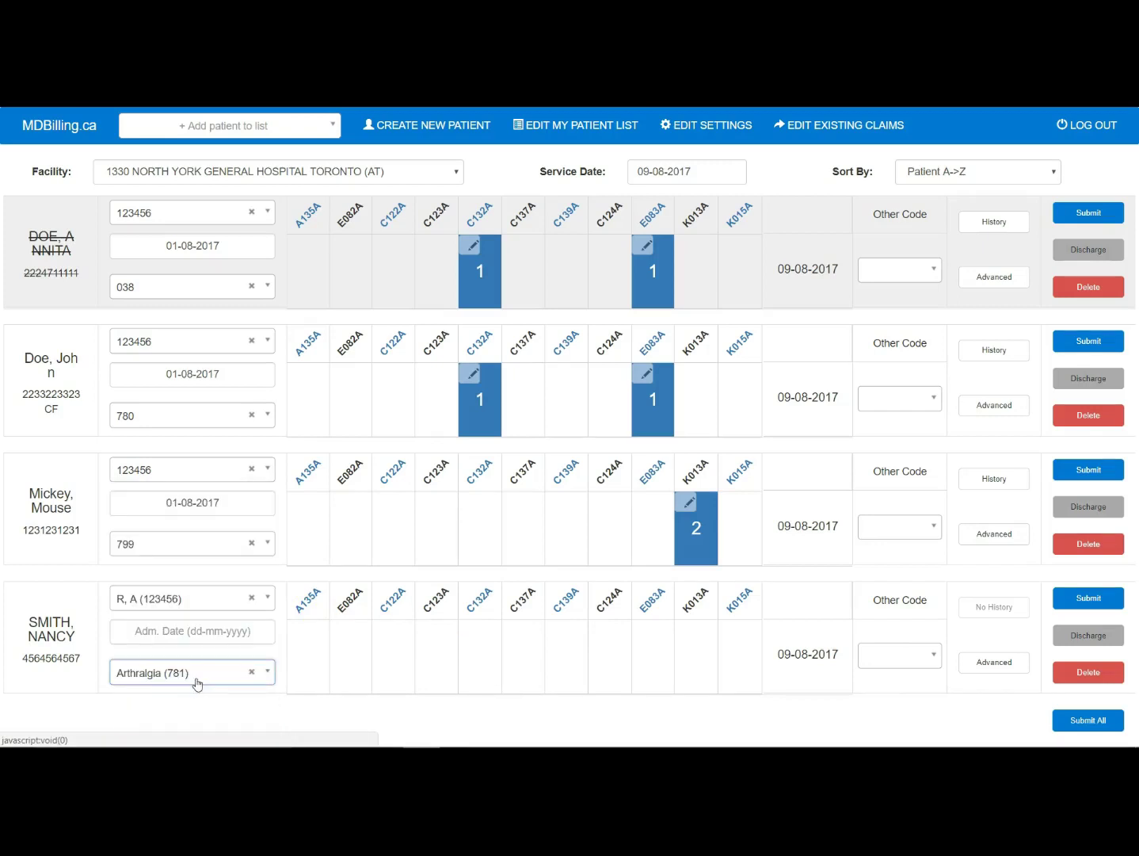
{"action": "left_click", "coordinate": [194, 631]}
{"action": "left_click", "coordinate": [194, 489]}
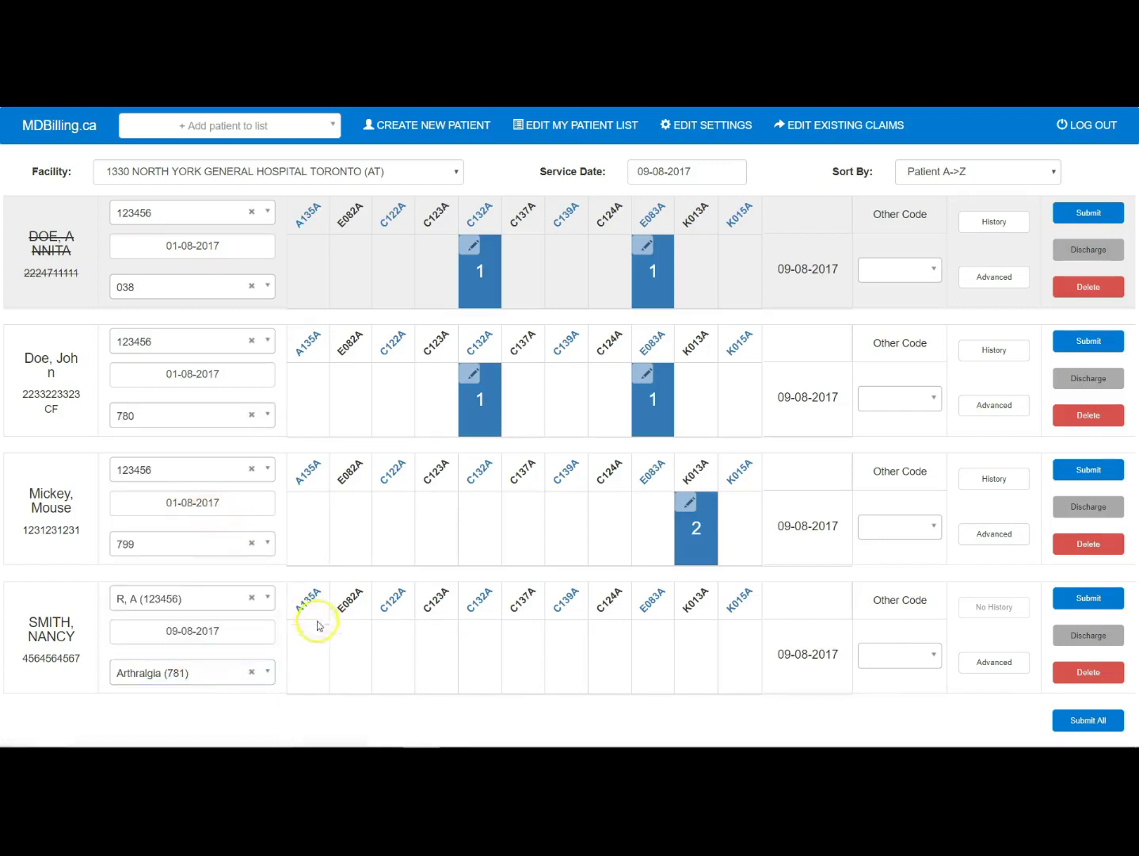
Step: Select codes A135A and E082A for the fourth patient and submit all remaining claims together
{"action": "left_click", "coordinate": [309, 638]}
{"action": "left_click", "coordinate": [359, 652]}
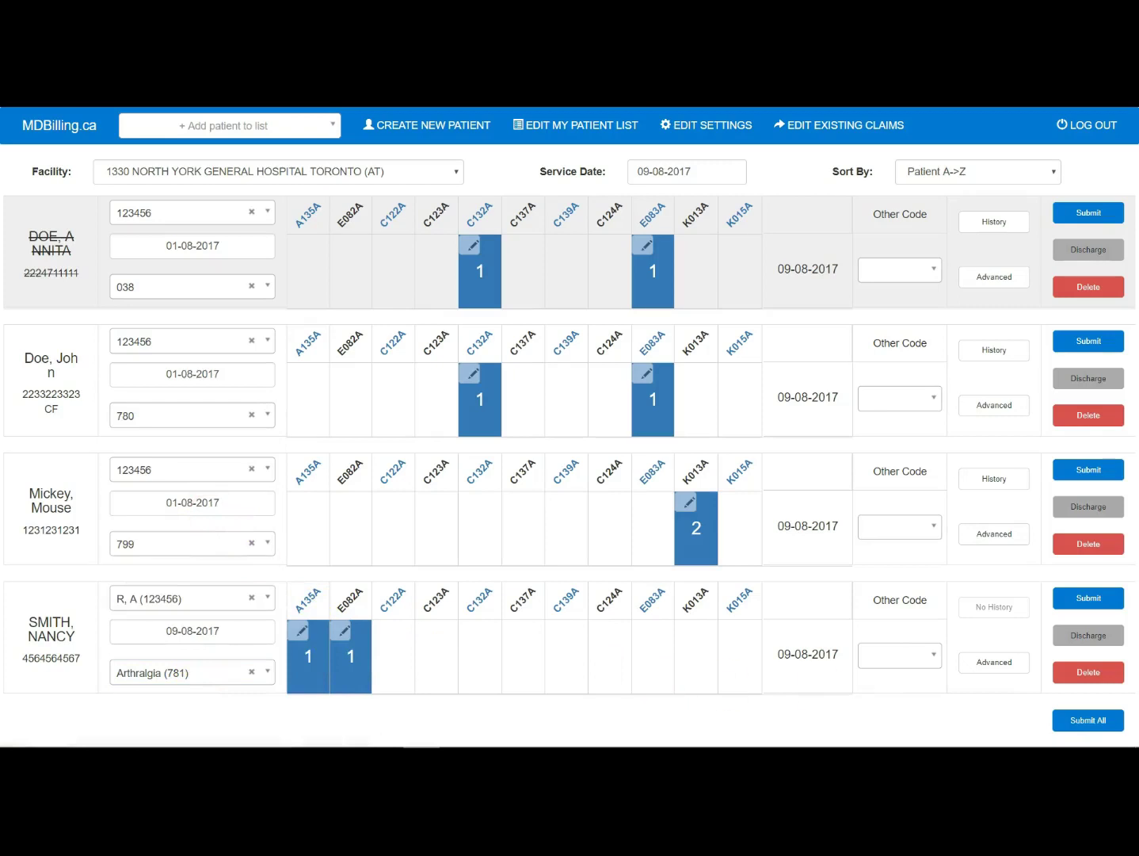
{"action": "left_click", "coordinate": [1114, 723]}
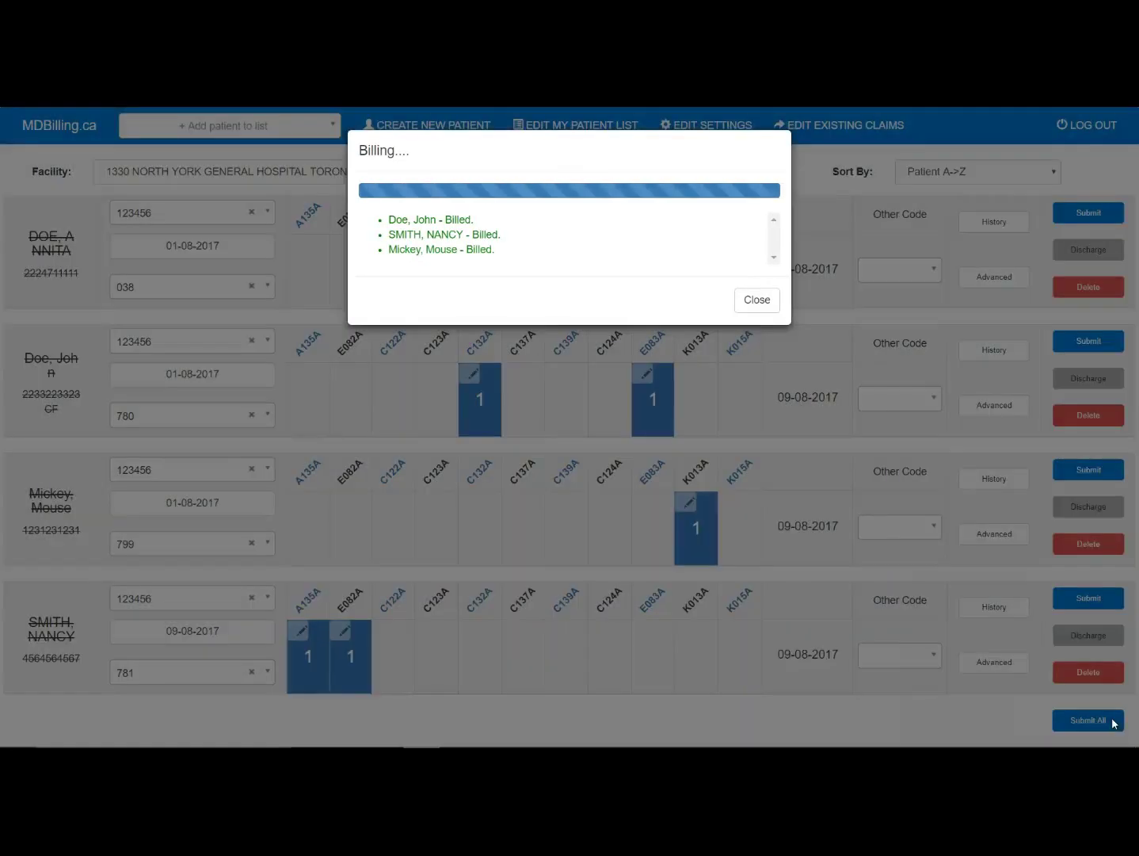
{"action": "left_click", "coordinate": [751, 300]}
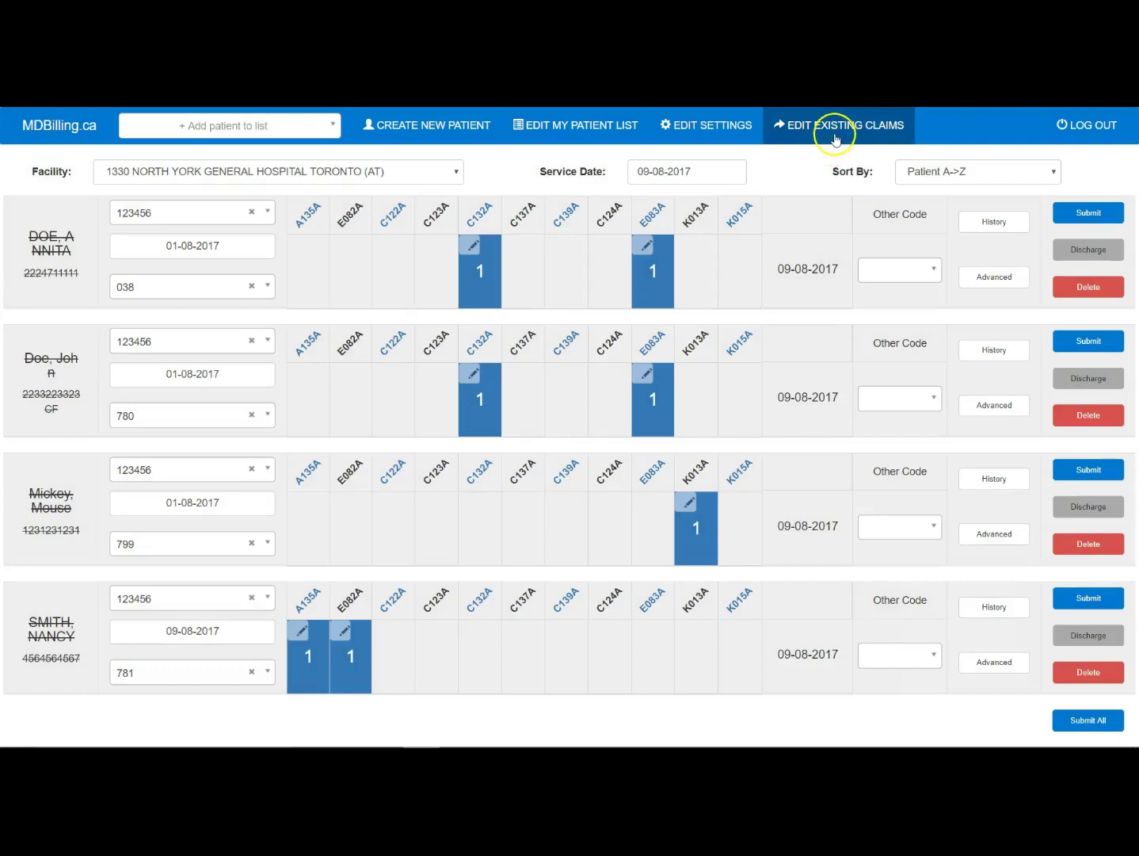
Step: Look up the existing claims and open the newest one in the list
{"action": "left_click", "coordinate": [835, 139]}
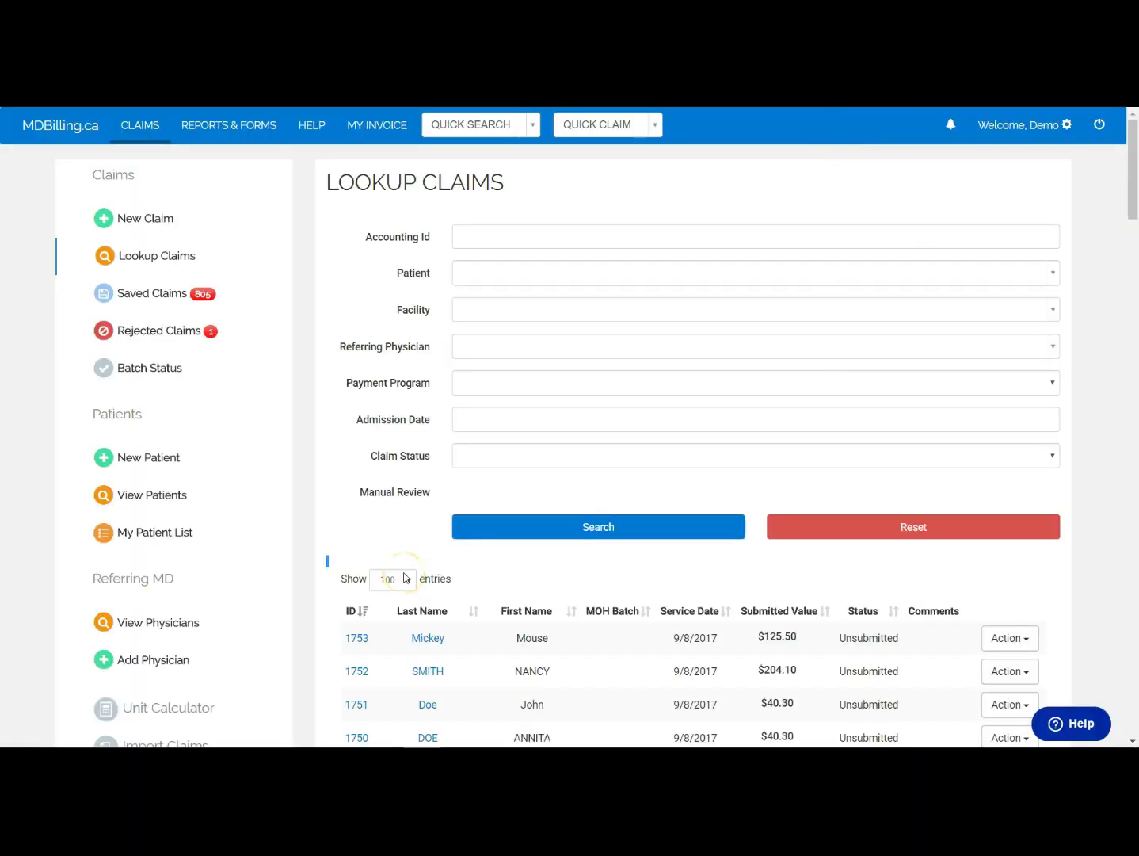
{"action": "left_click", "coordinate": [357, 639]}
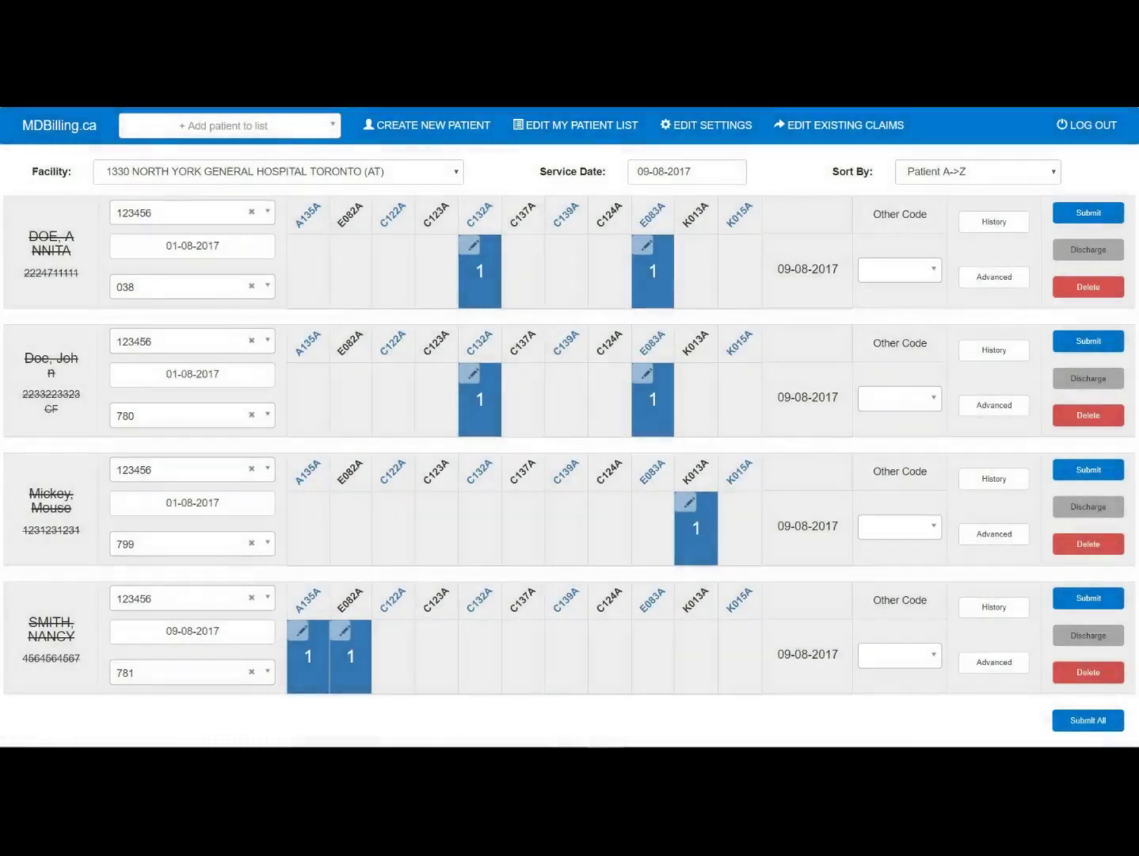
Step: Change the service date to 10-08-2017 and deselect codes C132A and E083A for the first patient
{"action": "left_click", "coordinate": [691, 172]}
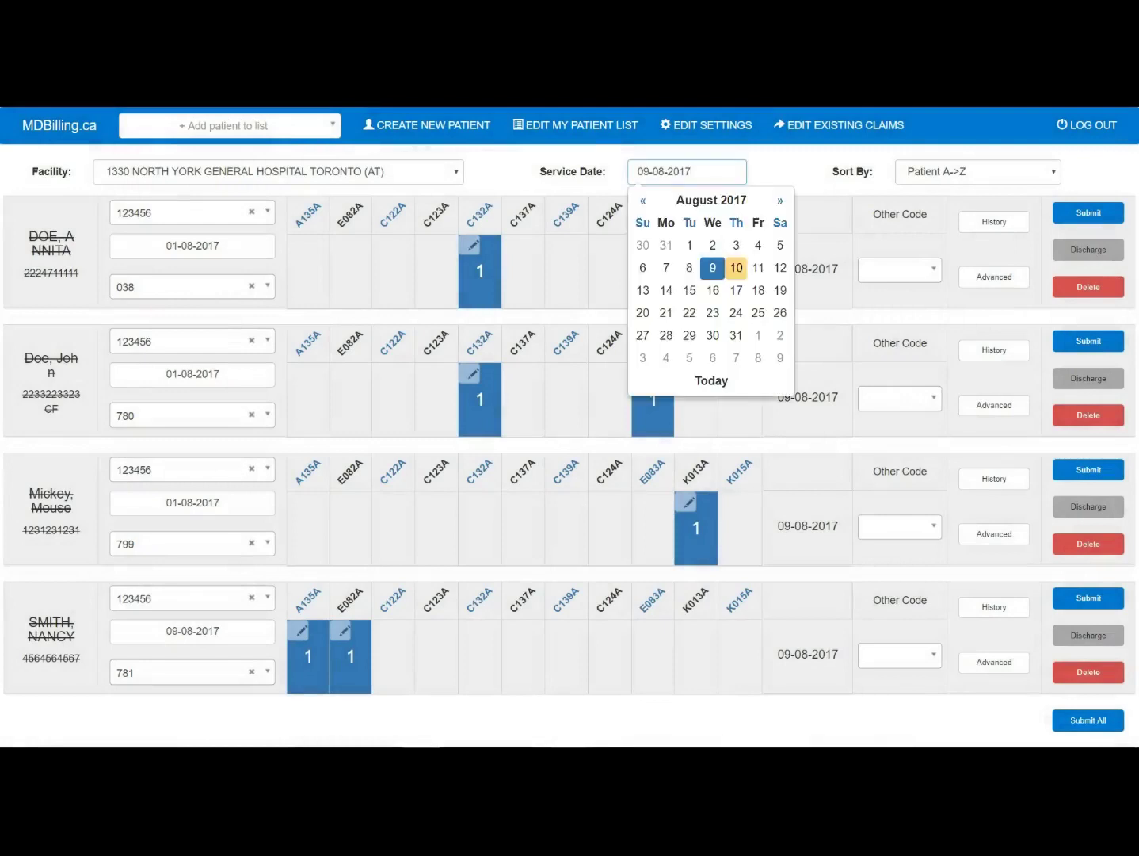
{"action": "left_click", "coordinate": [736, 268]}
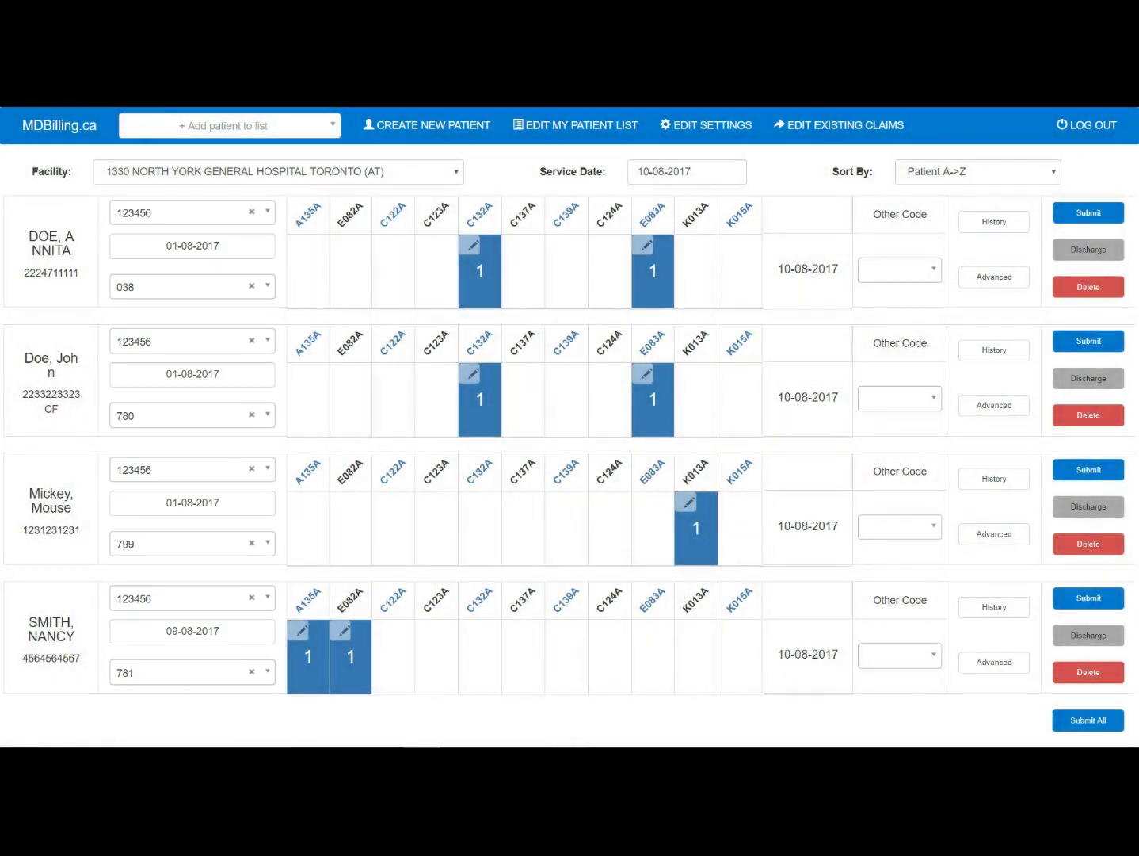
{"action": "left_click", "coordinate": [473, 272]}
{"action": "left_click", "coordinate": [654, 273]}
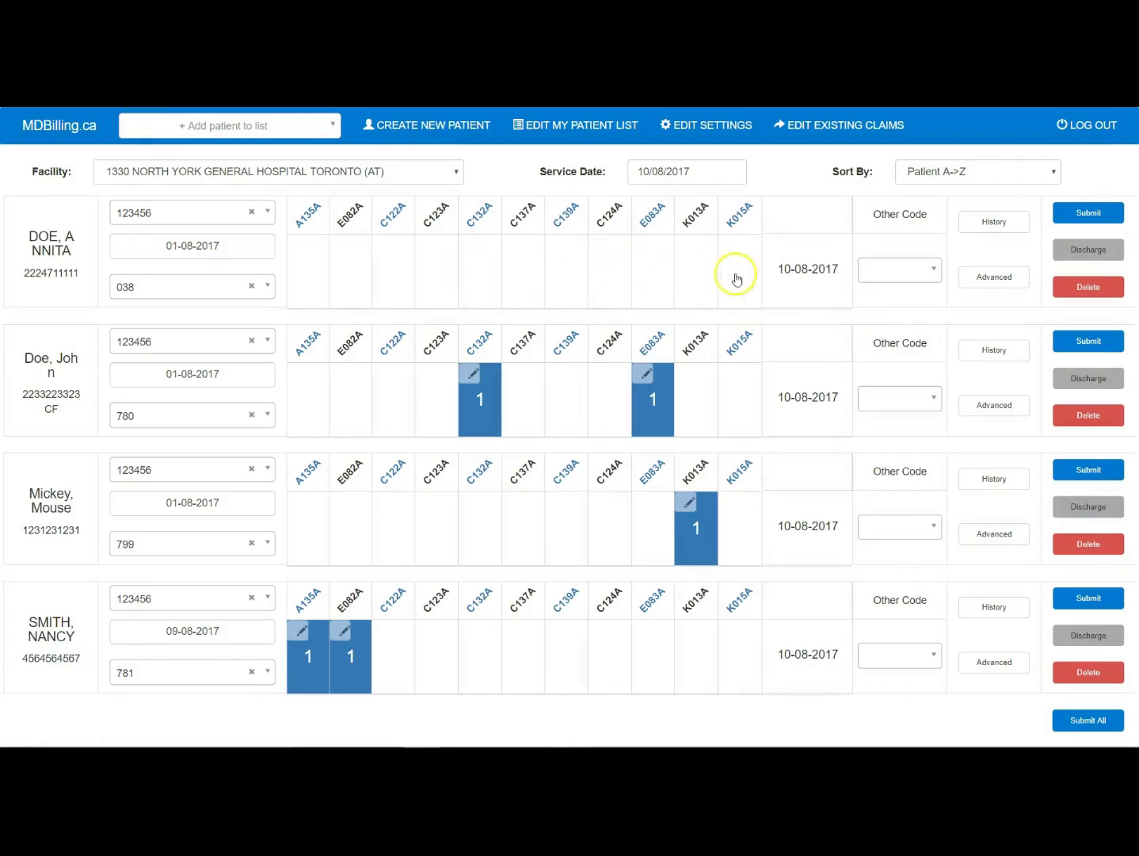
Step: Choose K730A as the first patient's other code and submit that claim
{"action": "left_click", "coordinate": [873, 276]}
{"action": "type", "text": "k"}
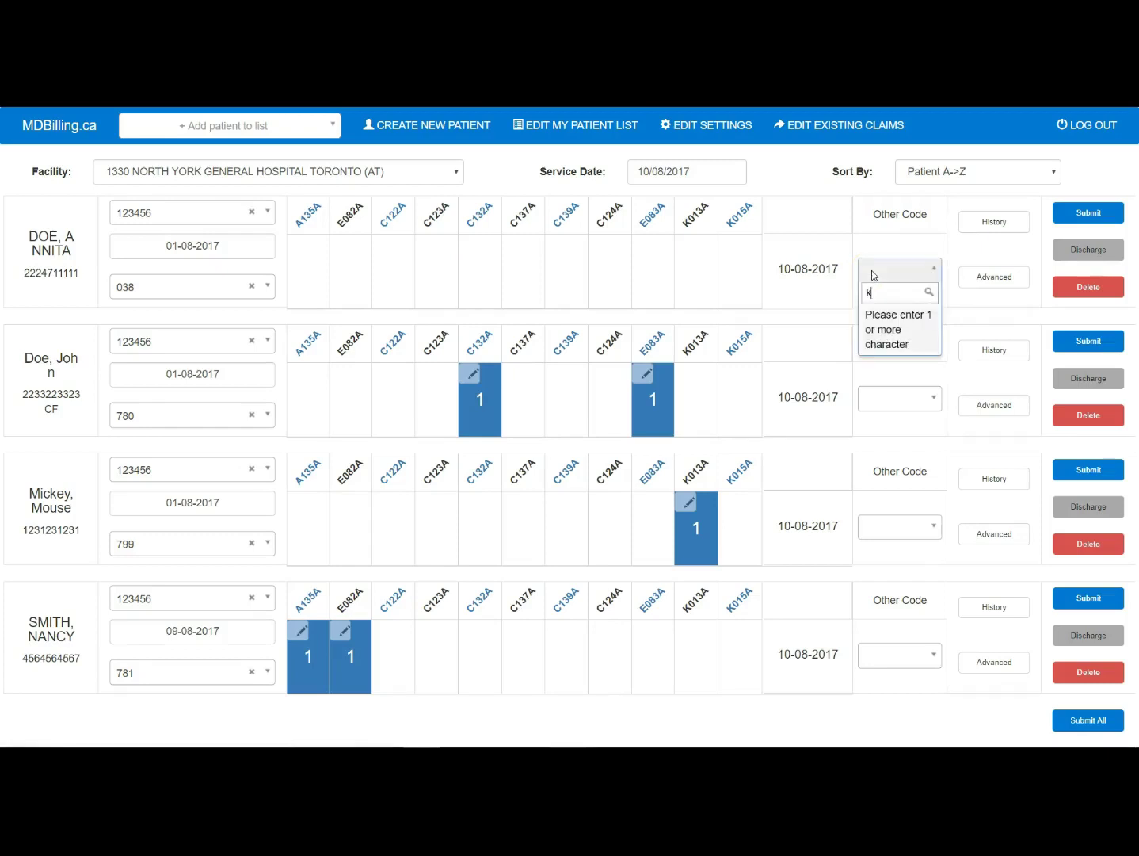
{"action": "type", "text": "730a"}
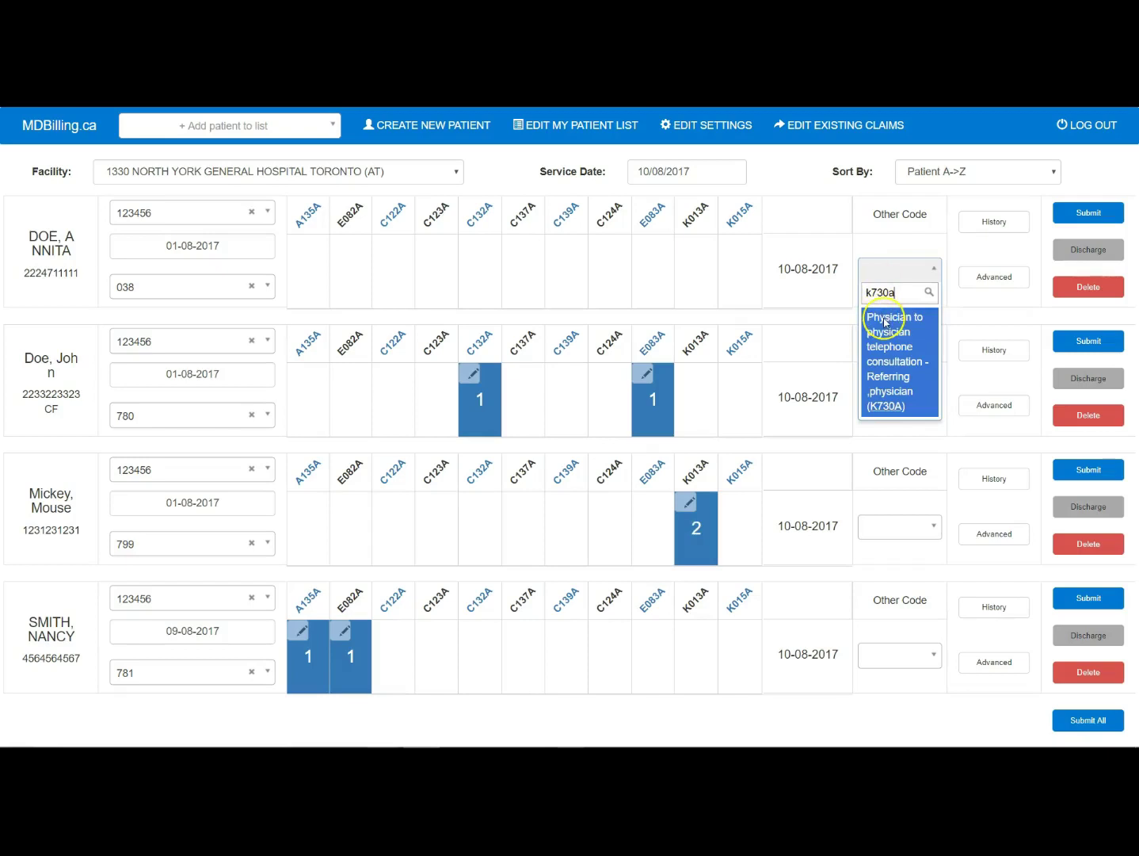
{"action": "left_click", "coordinate": [885, 322]}
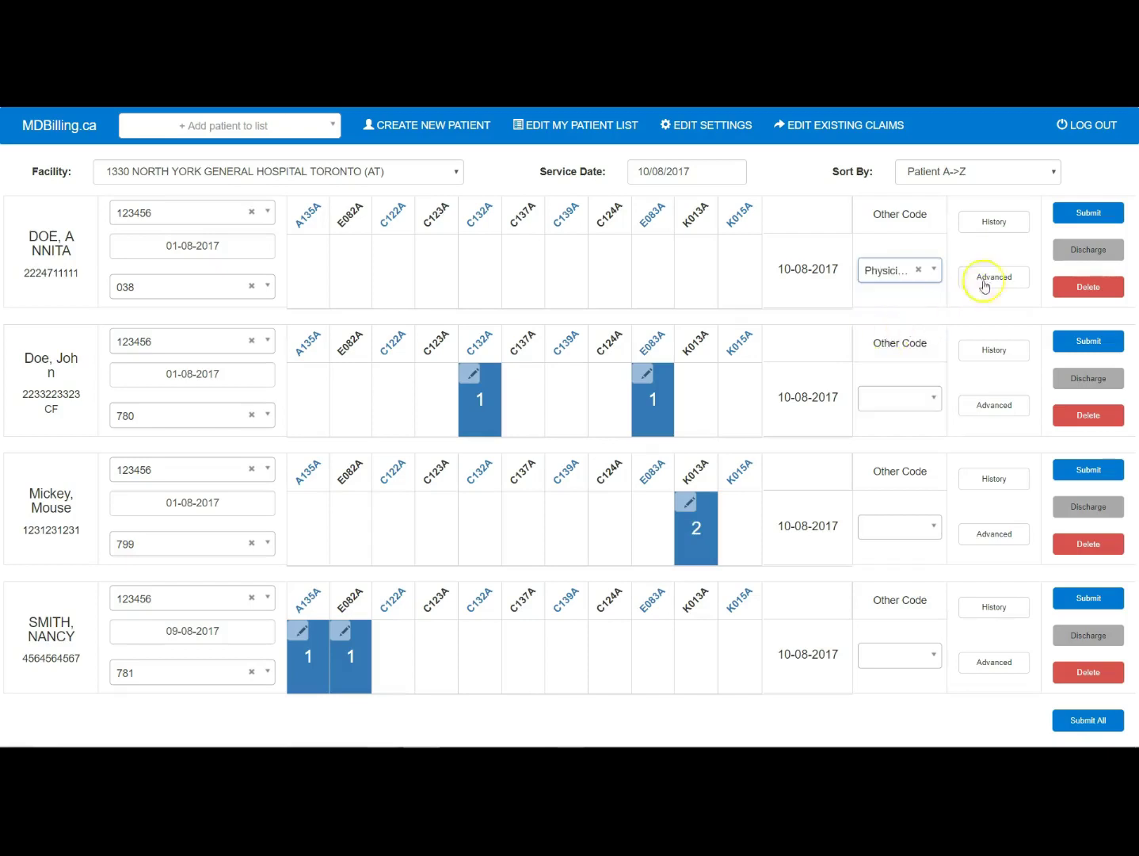
{"action": "left_click", "coordinate": [1081, 215]}
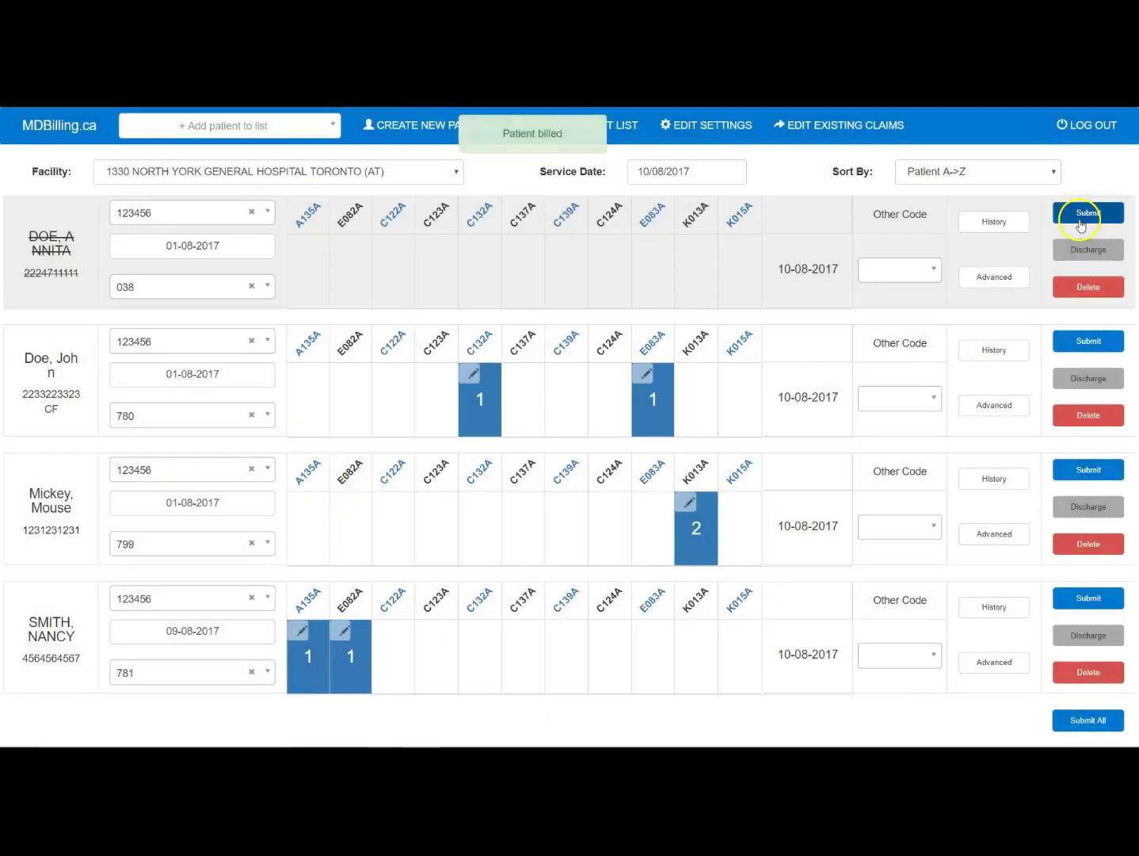
Step: Replace the second patient's C132A code with C124A, keeping E083A selected at quantity 1
{"action": "left_click", "coordinate": [492, 418]}
{"action": "left_click", "coordinate": [640, 413]}
{"action": "left_click", "coordinate": [645, 410]}
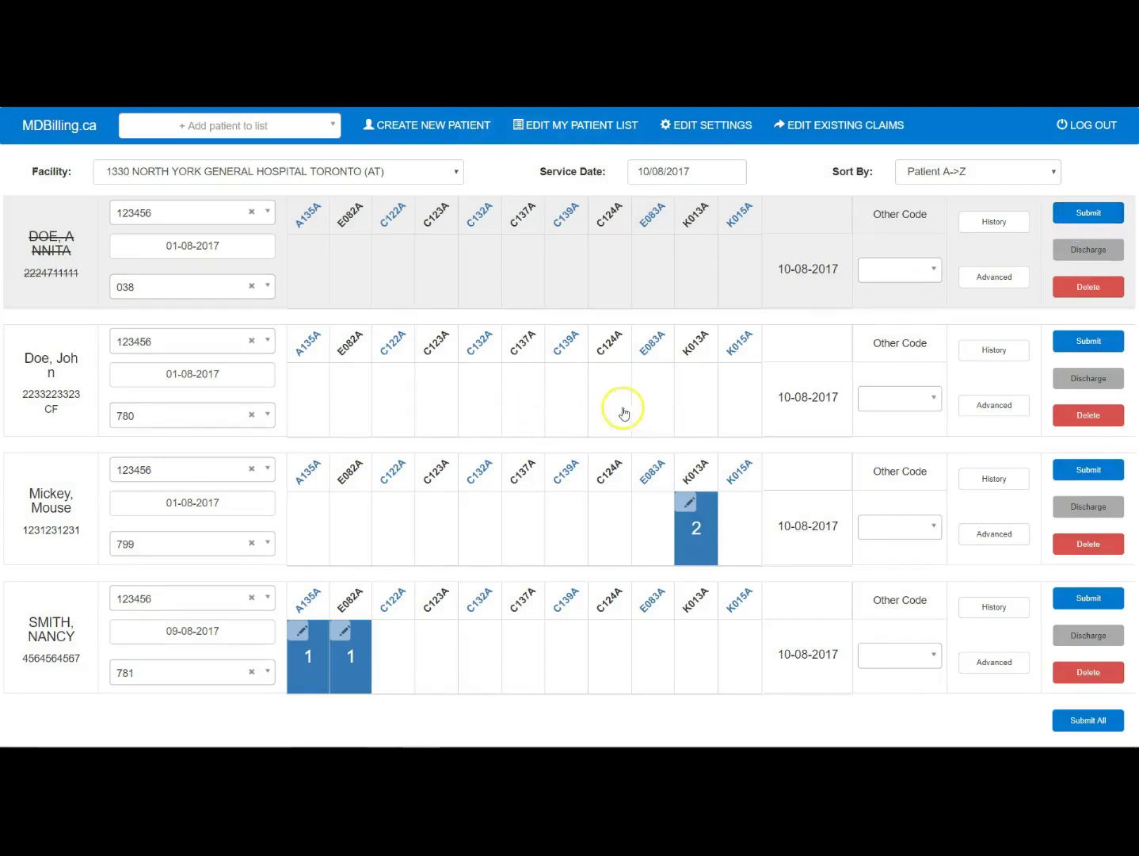
{"action": "left_click", "coordinate": [622, 410]}
{"action": "left_click", "coordinate": [645, 408]}
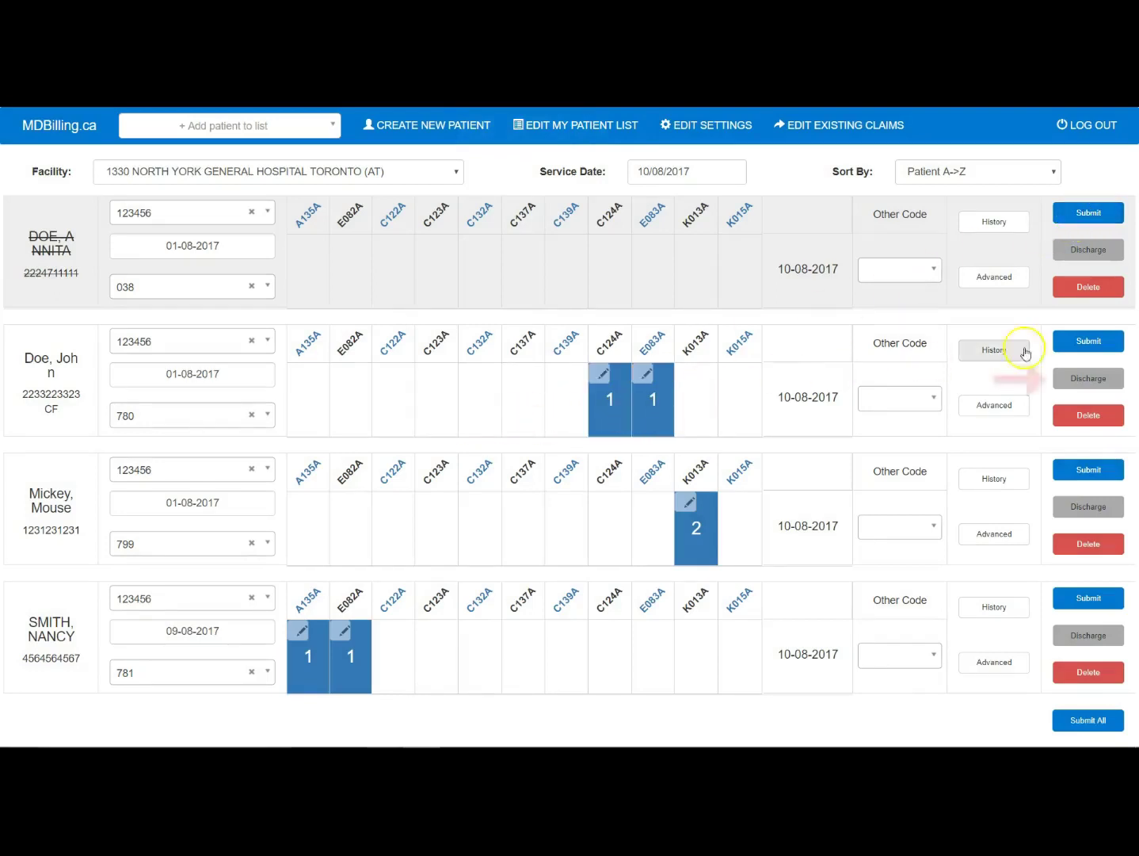
Step: Discharge the second patient and delete the patient billed with K013A from the list
{"action": "left_click", "coordinate": [1099, 387]}
{"action": "left_click", "coordinate": [768, 282]}
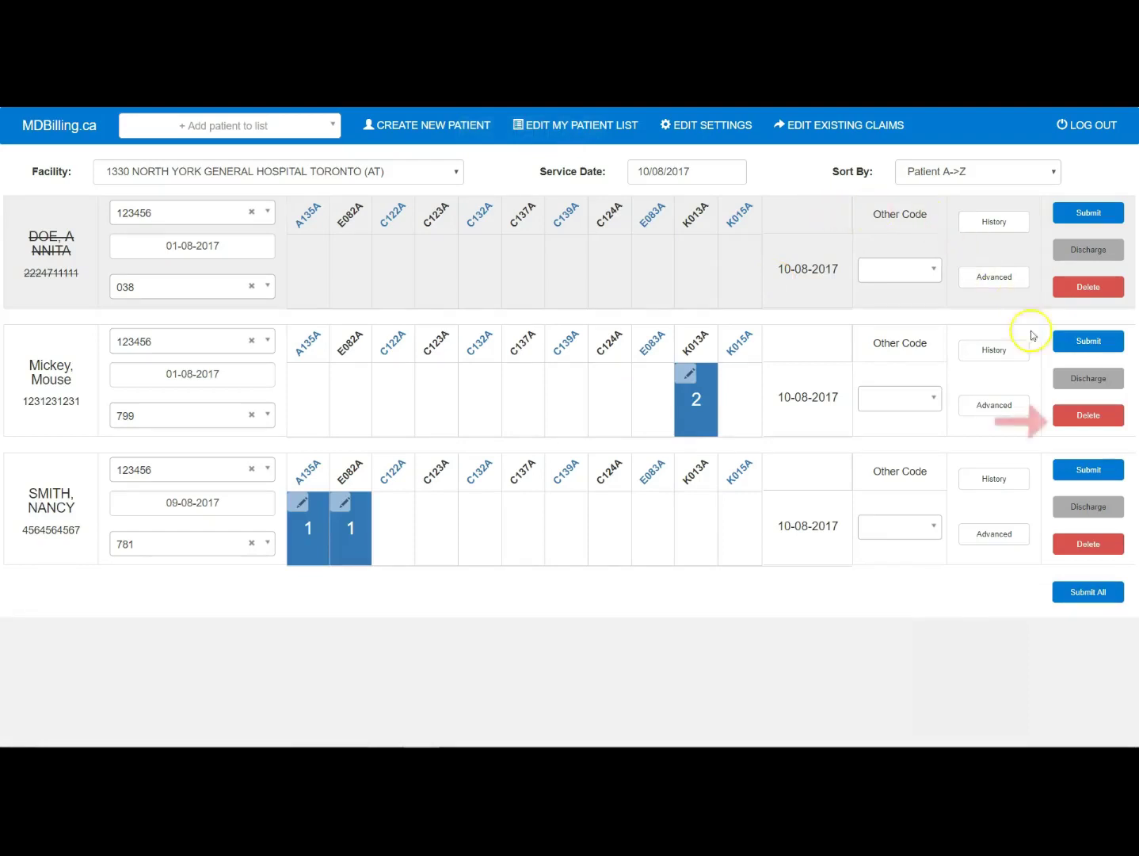
{"action": "left_click", "coordinate": [1086, 423]}
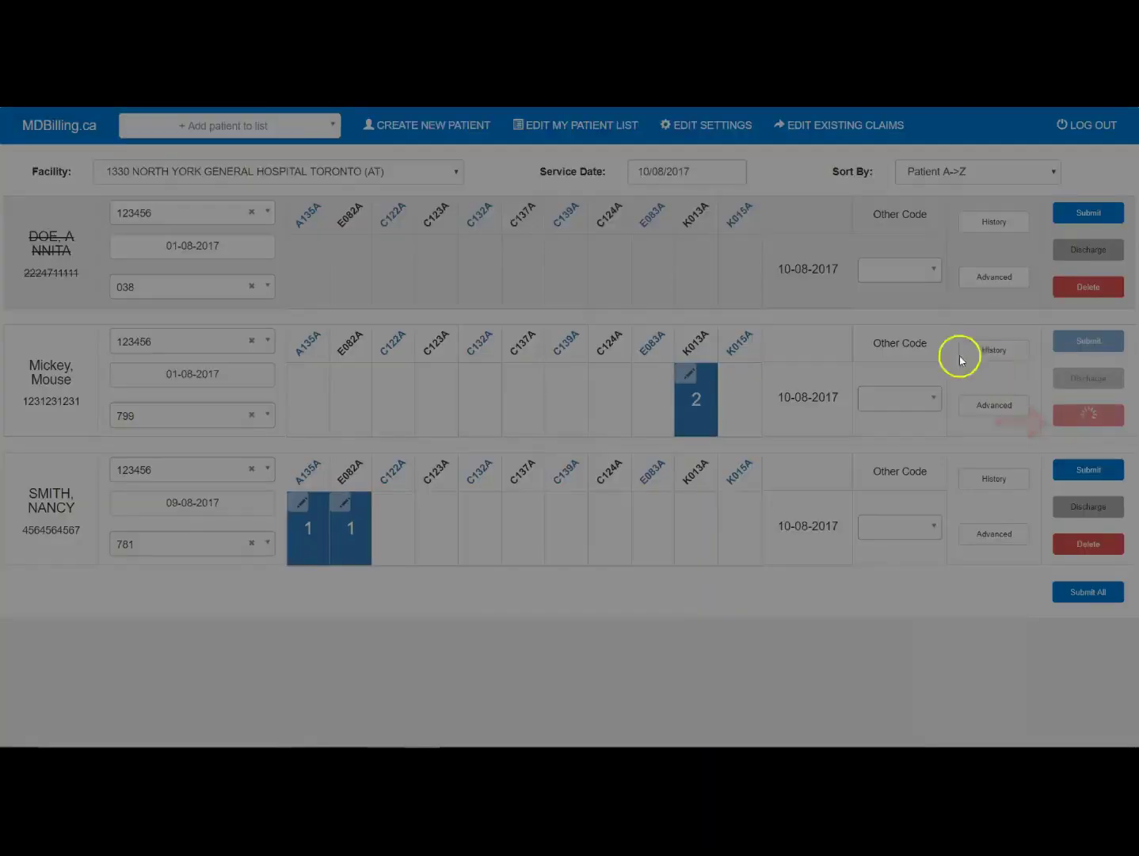
{"action": "left_click", "coordinate": [768, 274]}
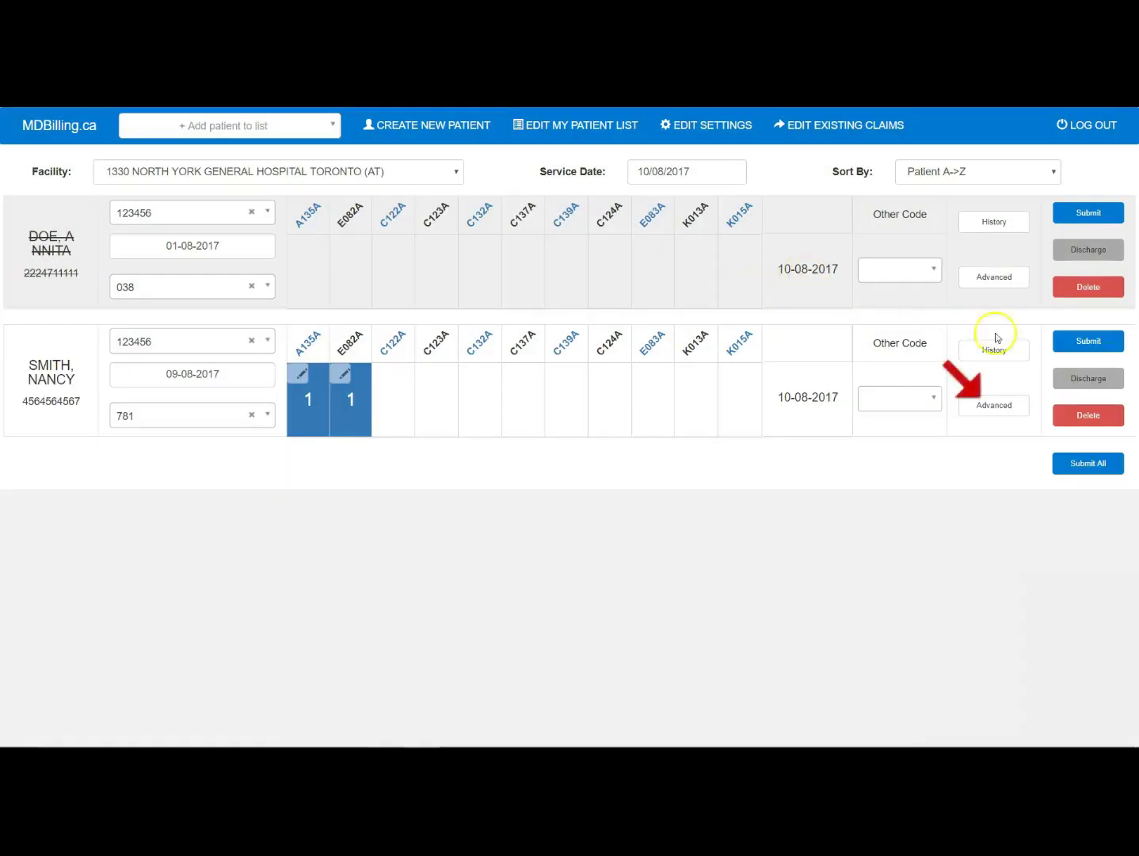
Step: Open the last patient's advanced claim and add a C132A service entry dated 10/08/2017
{"action": "left_click", "coordinate": [1021, 411]}
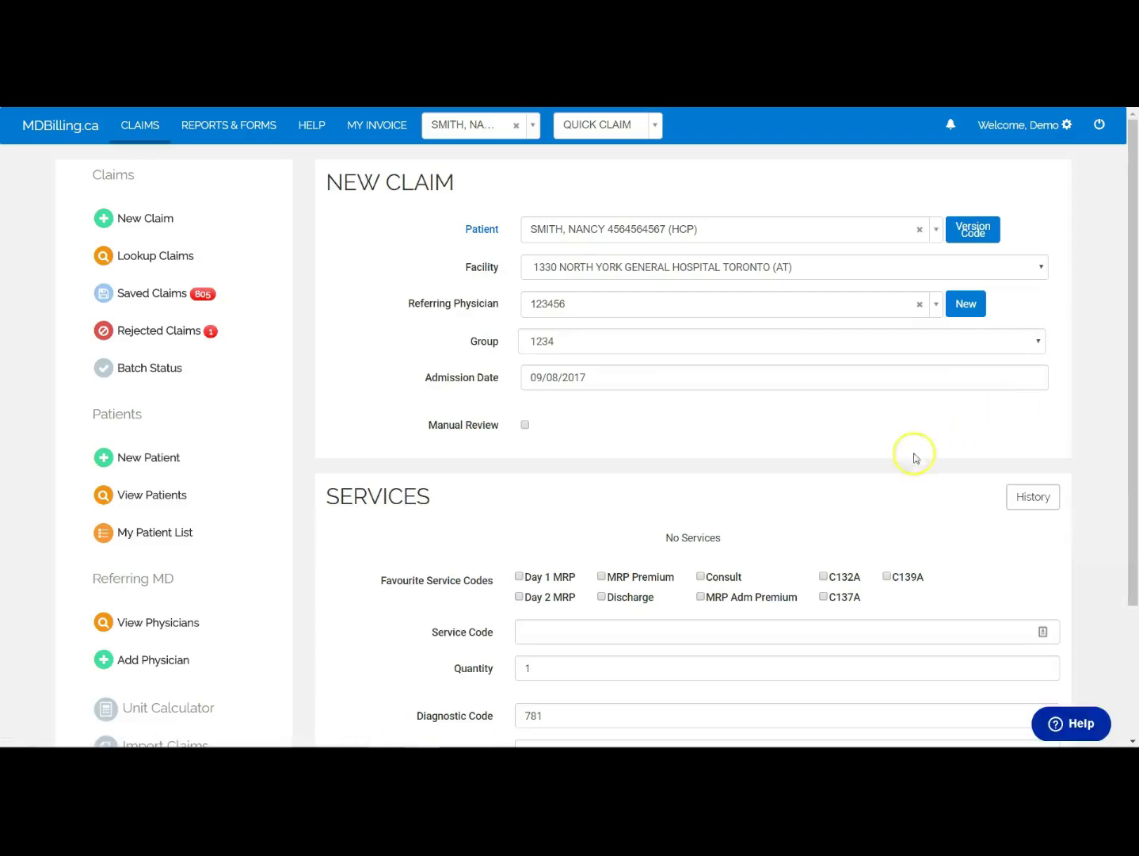
{"action": "left_click", "coordinate": [842, 579]}
{"action": "scroll", "coordinate": [602, 610], "scroll_direction": "down", "scroll_amount": 2}
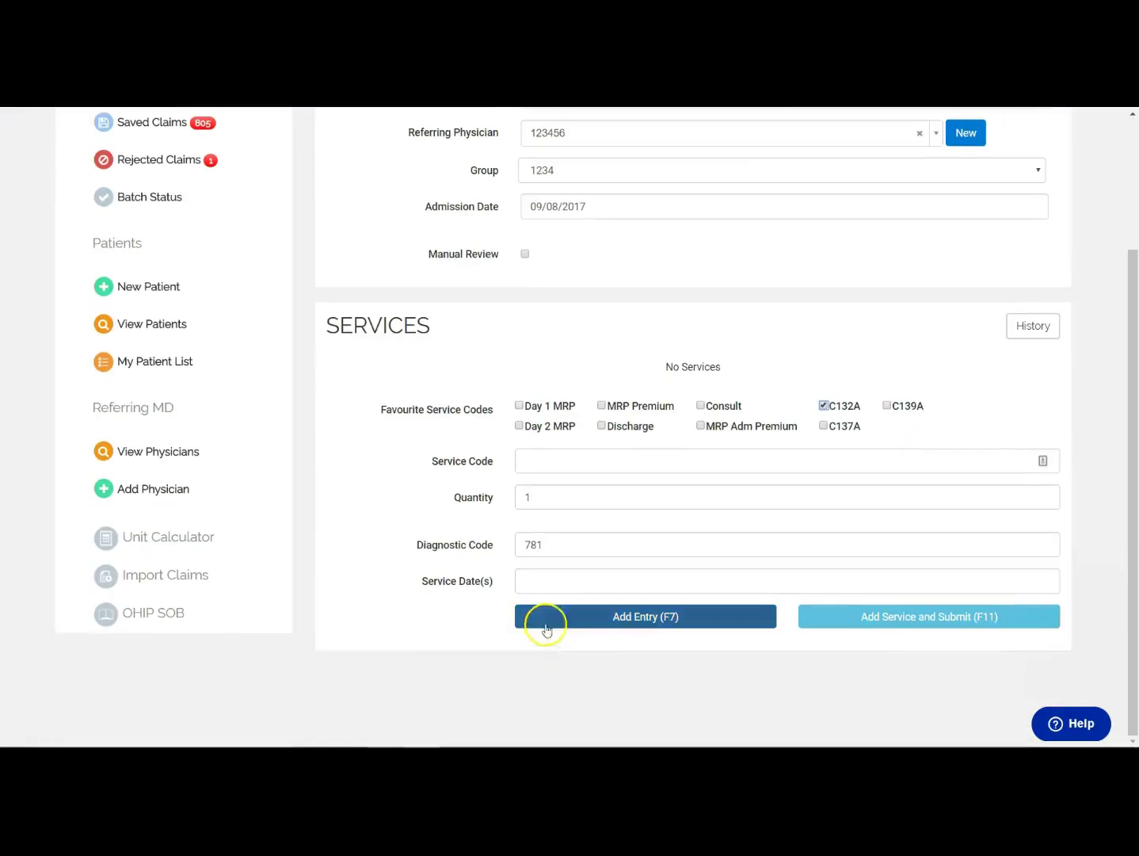
{"action": "left_click", "coordinate": [558, 590]}
{"action": "left_click", "coordinate": [612, 418]}
{"action": "left_click", "coordinate": [648, 617]}
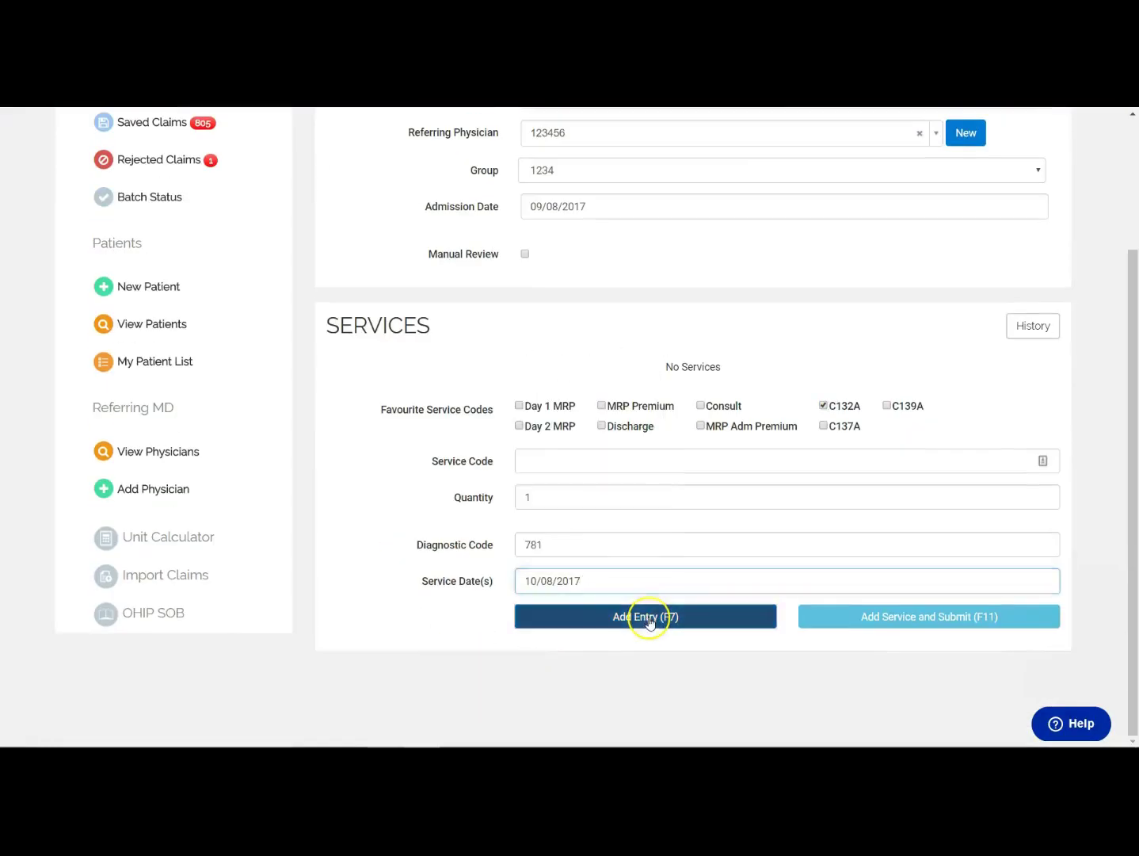
Step: Save and submit the advanced claim, and mark the patient as billed in the patient list
{"action": "left_click", "coordinate": [865, 687]}
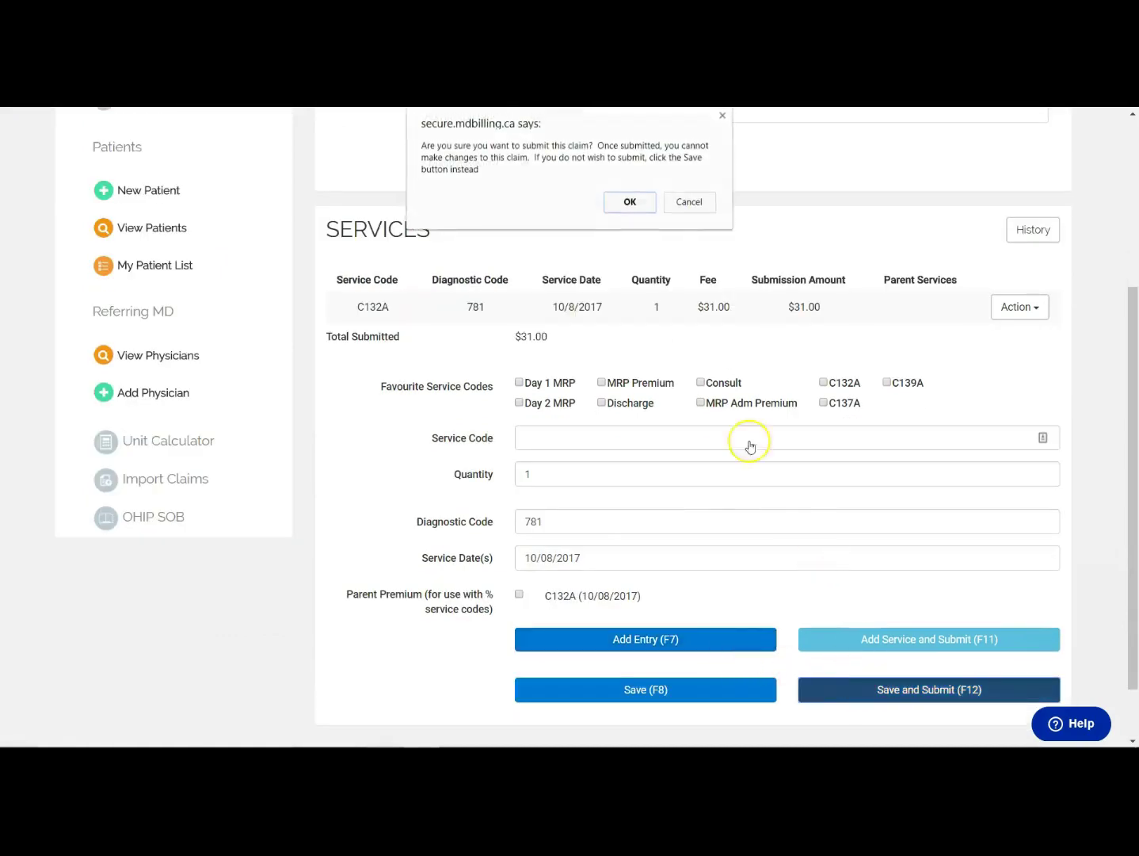
{"action": "left_click", "coordinate": [630, 202]}
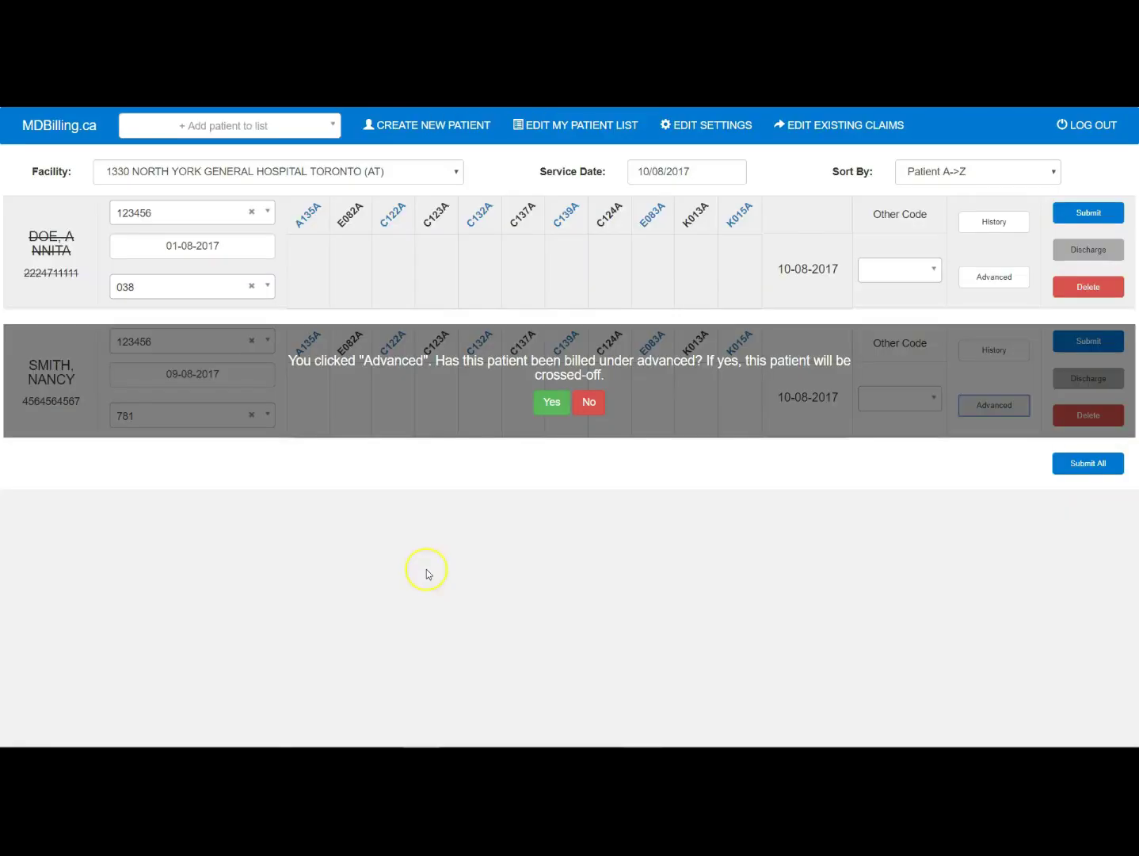
{"action": "left_click", "coordinate": [550, 401]}
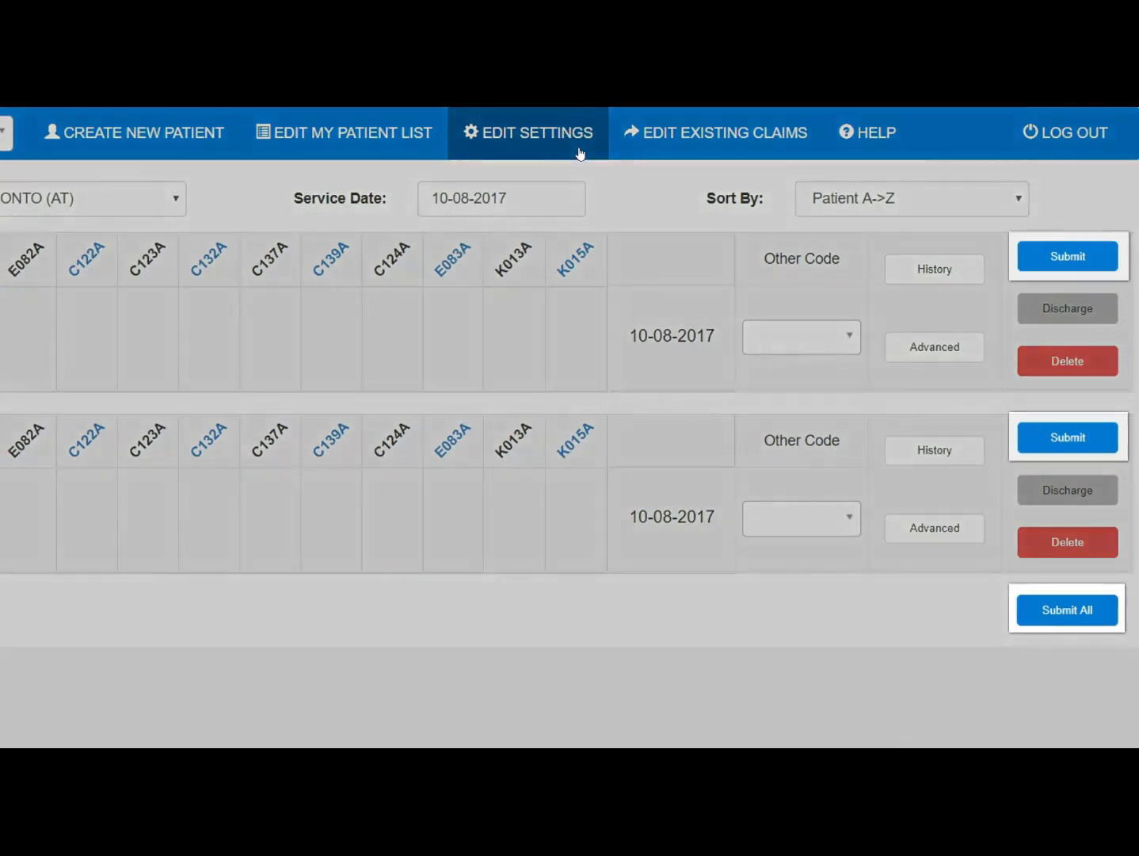
Step: Change the action button setting from Submit to Save and apply the settings
{"action": "left_click", "coordinate": [581, 148]}
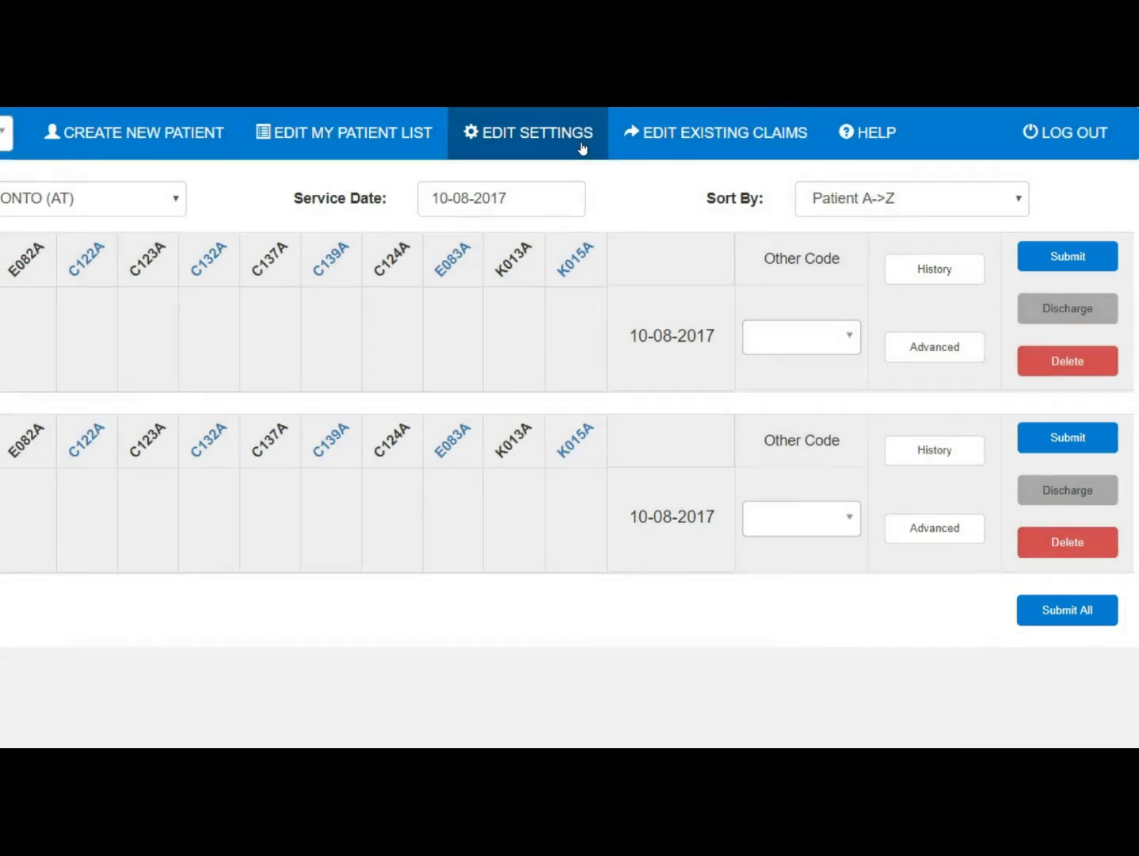
{"action": "left_click", "coordinate": [599, 168]}
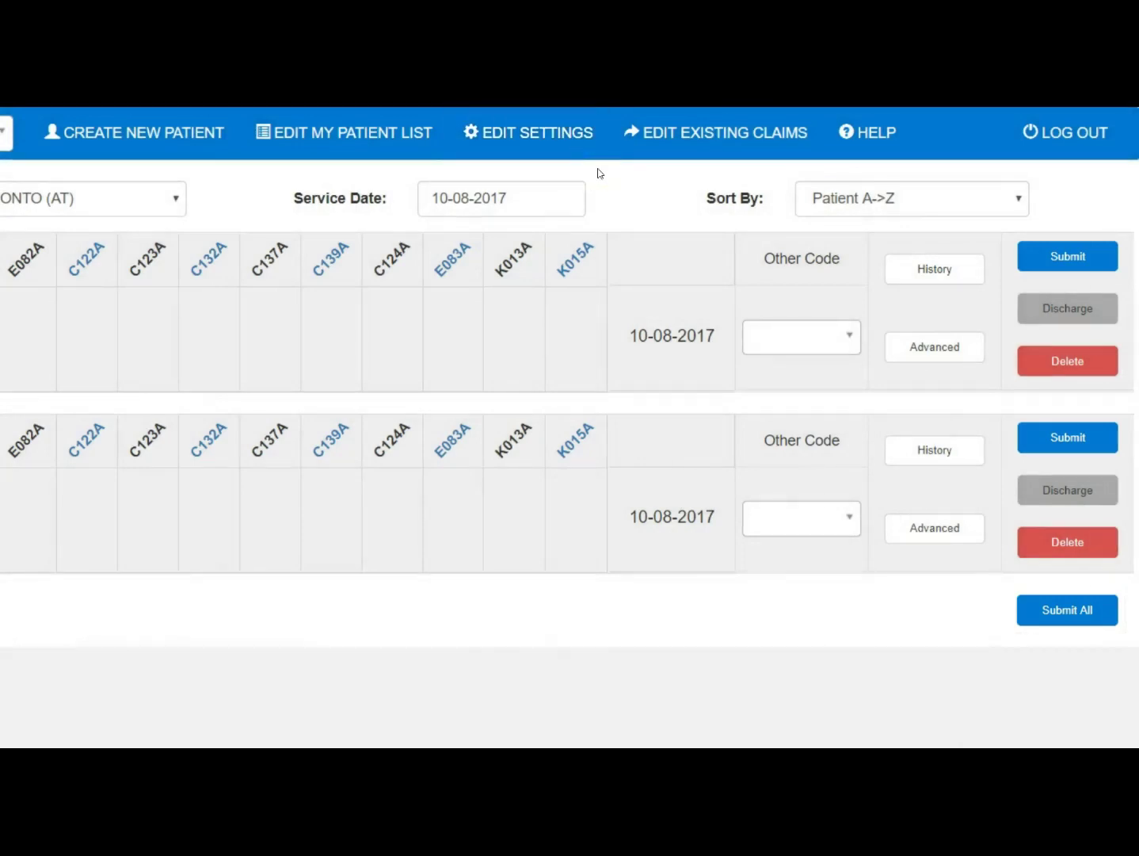
{"action": "left_click", "coordinate": [581, 140]}
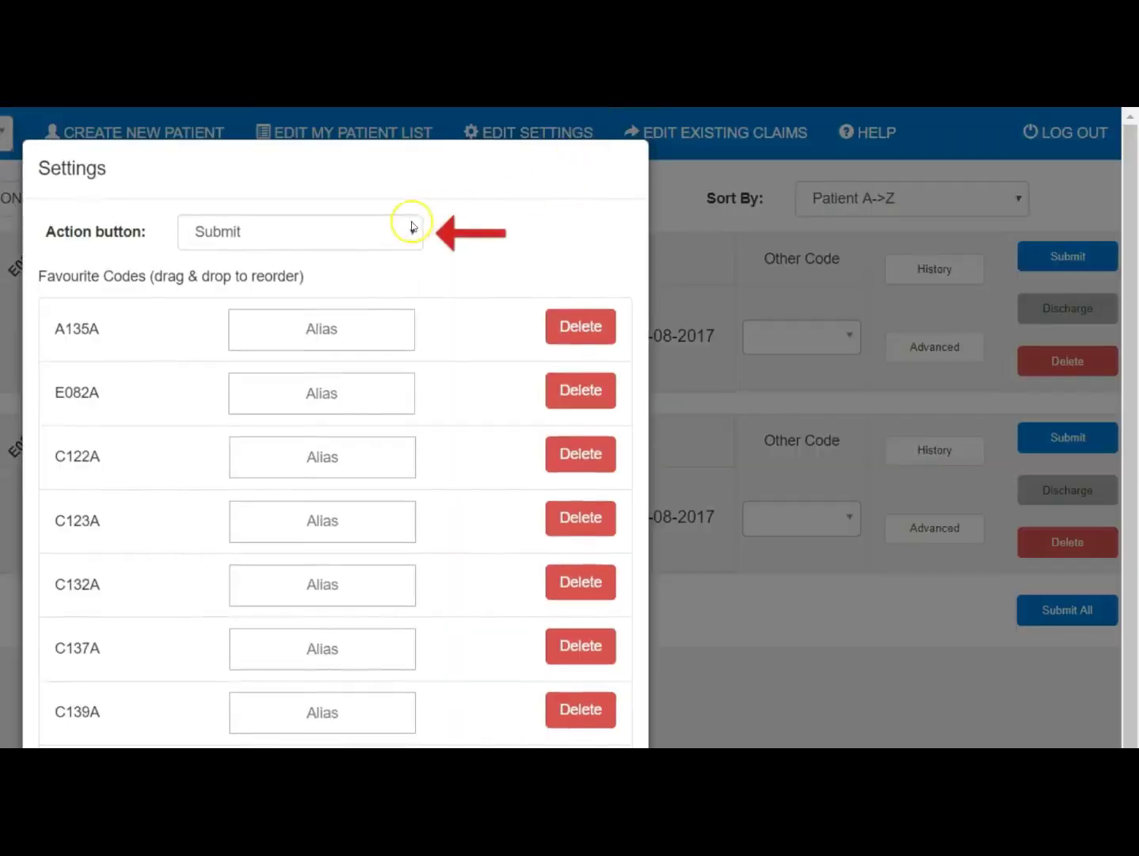
{"action": "left_click", "coordinate": [410, 225]}
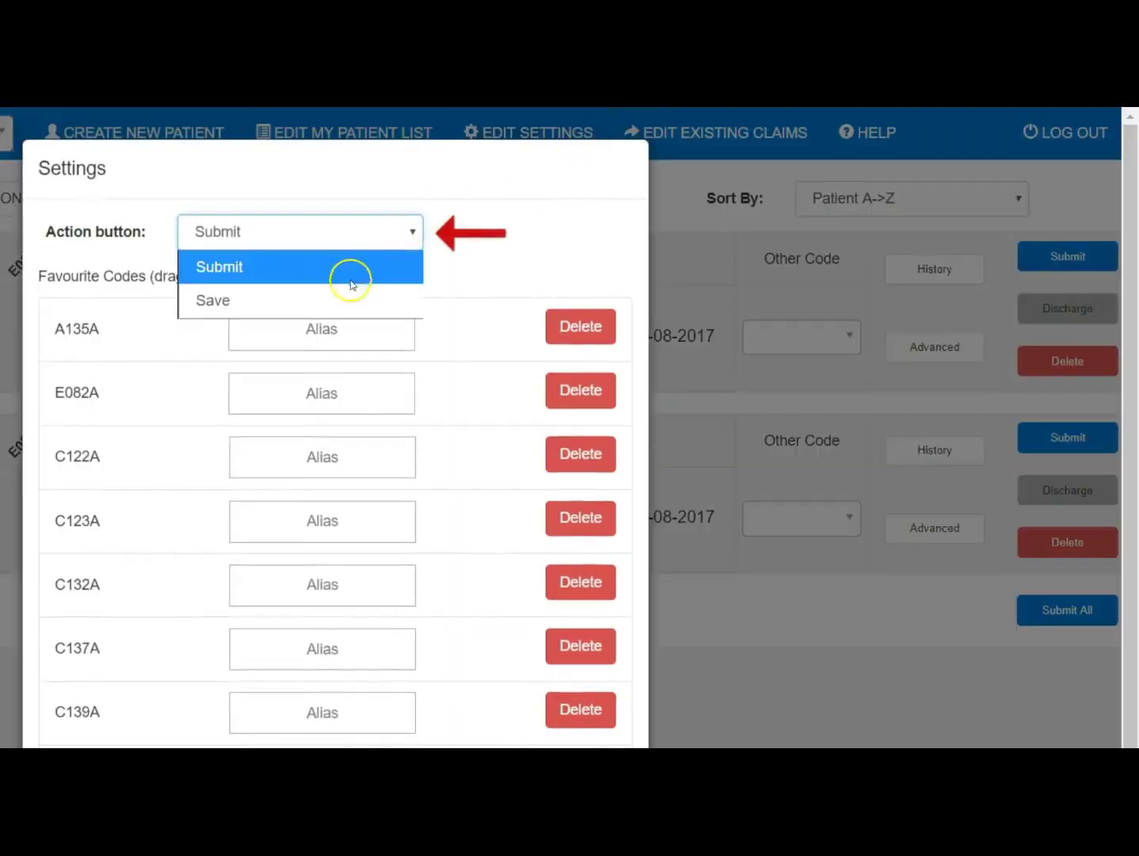
{"action": "left_click", "coordinate": [348, 298]}
{"action": "scroll", "coordinate": [449, 461], "scroll_direction": "down", "scroll_amount": 5}
{"action": "left_click", "coordinate": [759, 700]}
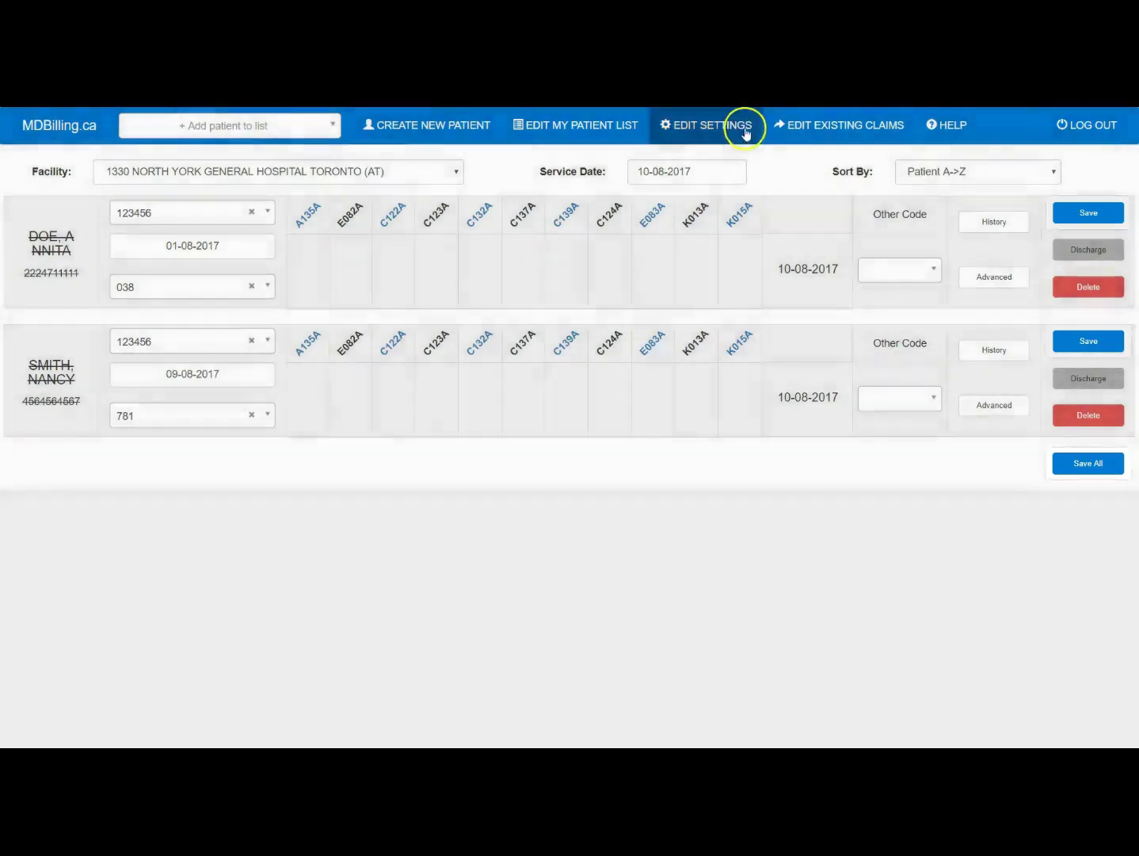
Step: Give the favourite code A135A the alias "Full consult" in the settings
{"action": "left_click", "coordinate": [745, 126]}
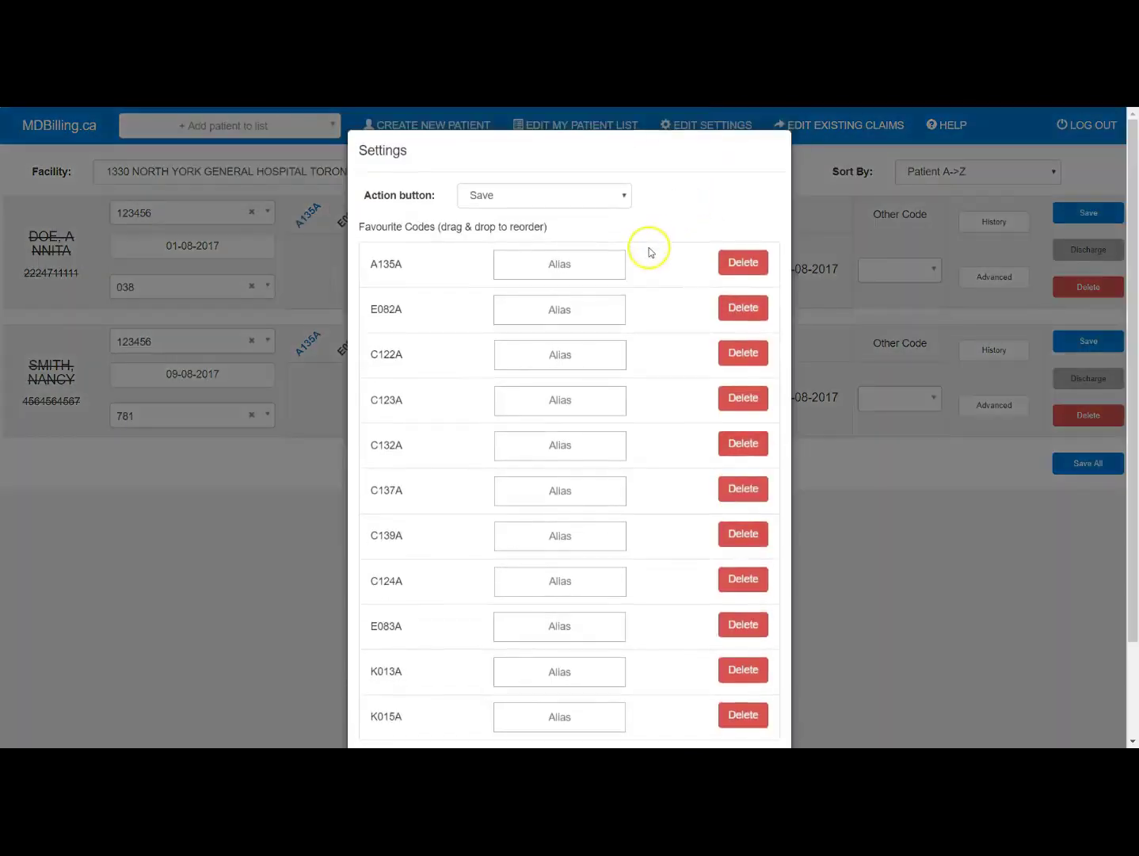
{"action": "left_click", "coordinate": [561, 266]}
{"action": "type", "text": "Full consult"}
Step: Delete favourite codes C122A and C123A, and move C124A and E083A directly below E082A
{"action": "left_click", "coordinate": [743, 354]}
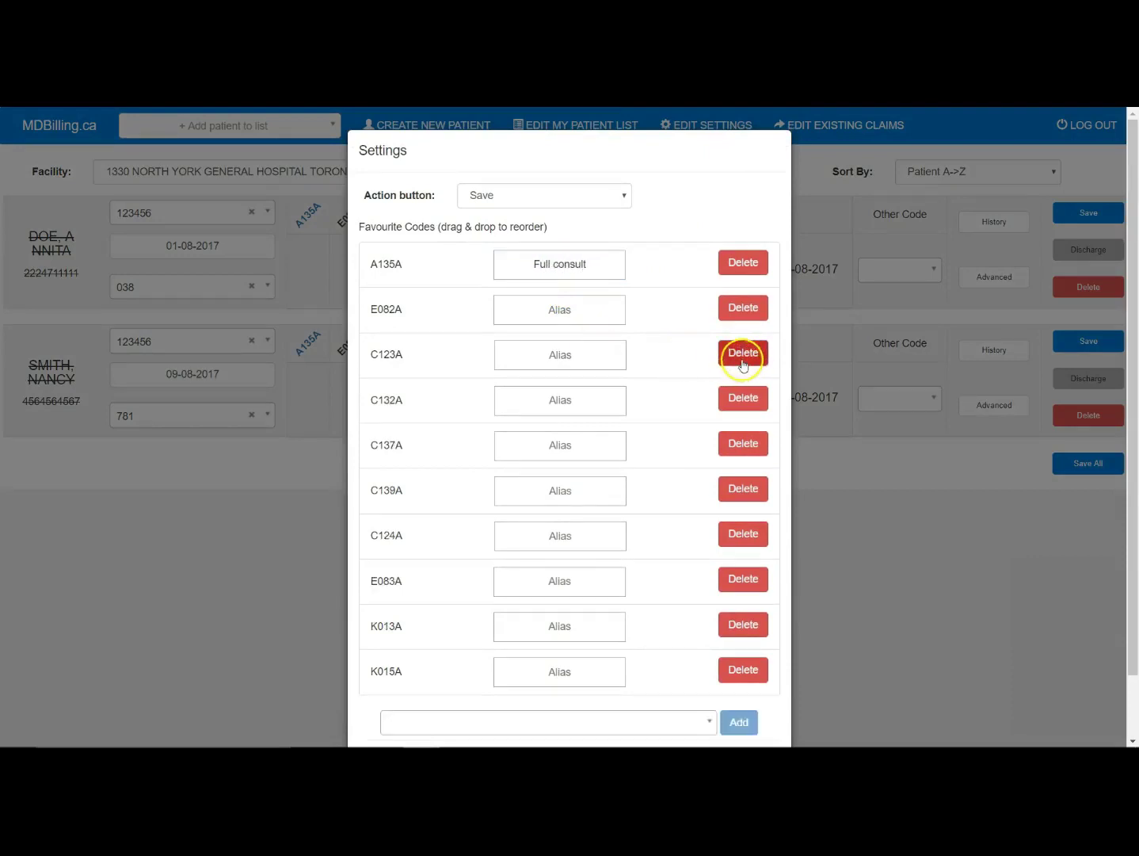
{"action": "left_click", "coordinate": [743, 360]}
{"action": "left_click_drag", "start_coordinate": [644, 498], "coordinate": [603, 354]}
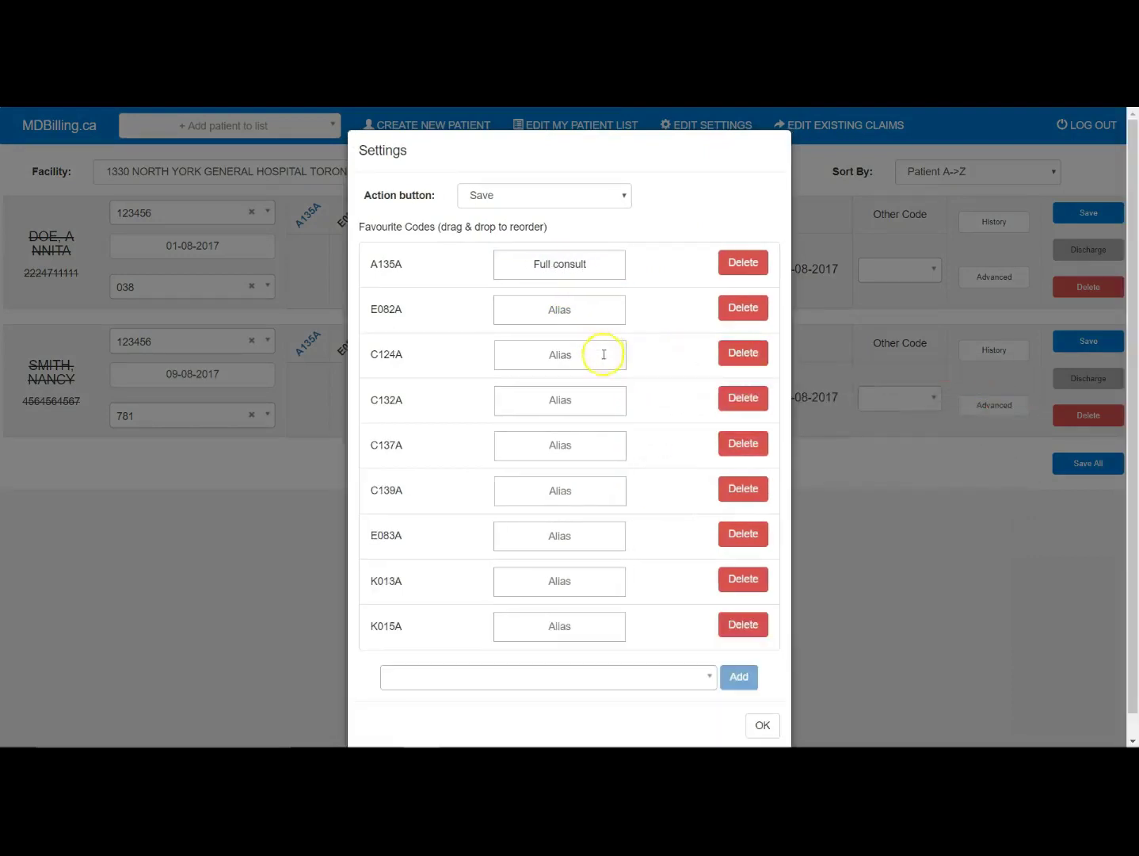
{"action": "left_click_drag", "start_coordinate": [470, 551], "coordinate": [443, 381]}
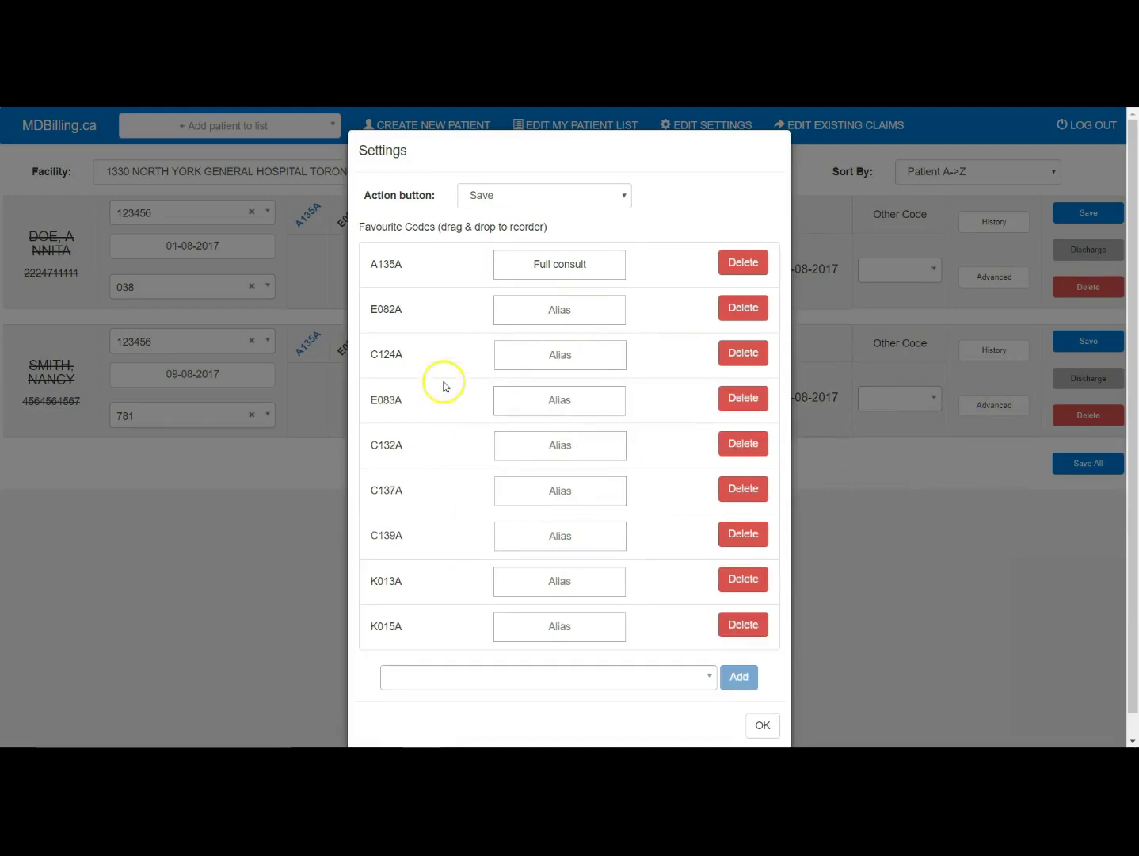
Step: Add IPTMA to the favourite codes with the alias "MRP VISIT" and apply the settings
{"action": "left_click", "coordinate": [591, 675]}
{"action": "type", "text": "iptma"}
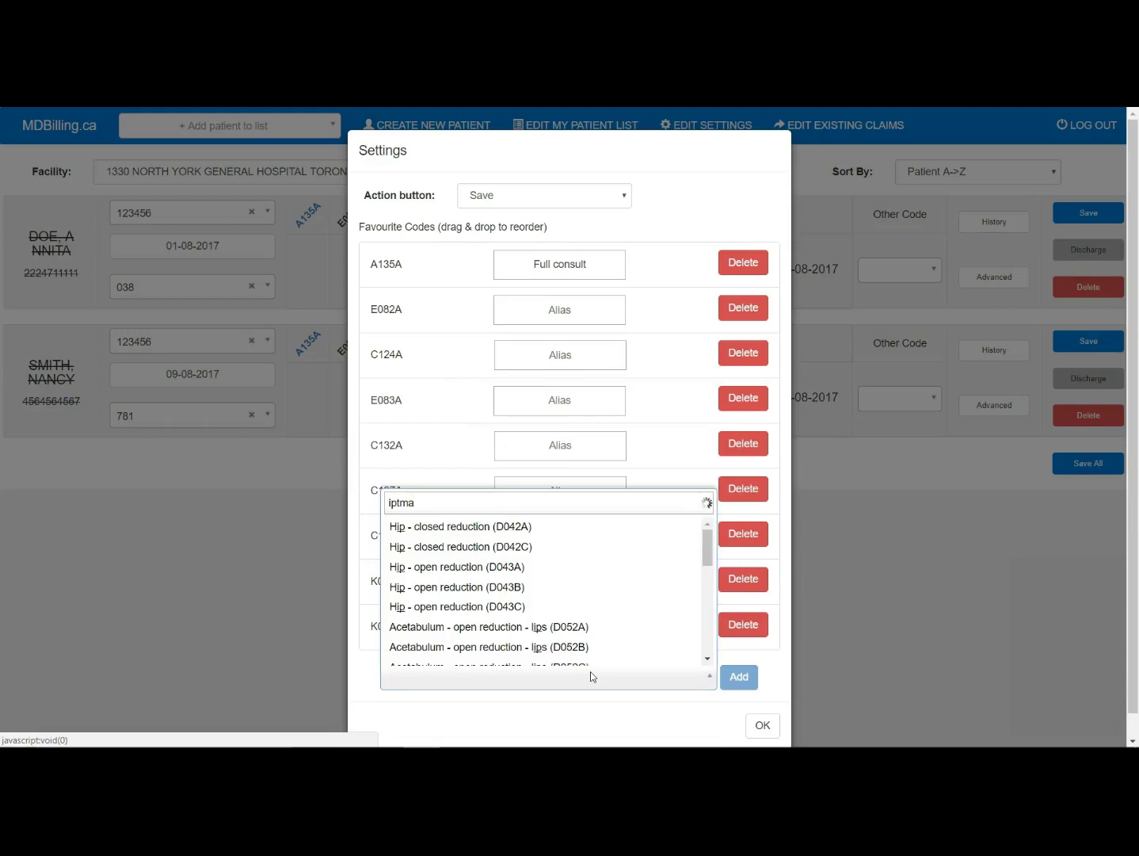
{"action": "key", "text": "Return"}
{"action": "left_click", "coordinate": [737, 677]}
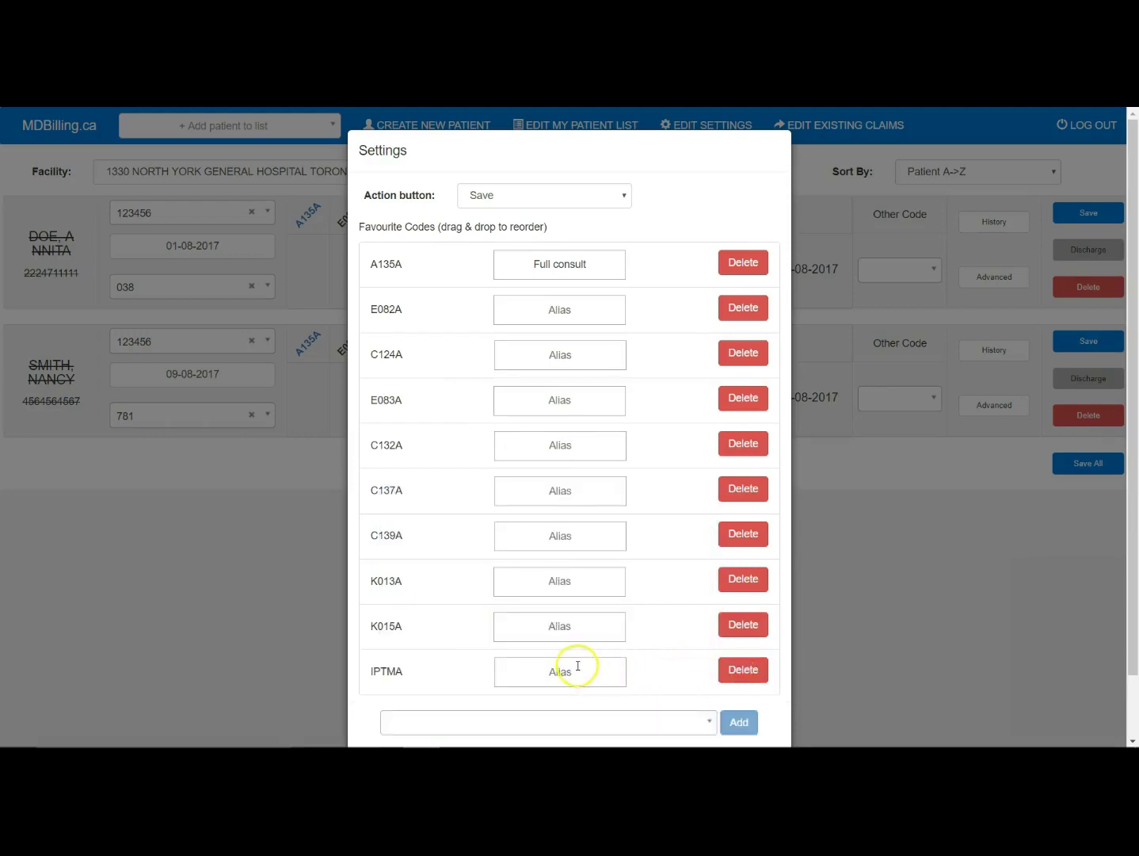
{"action": "left_click", "coordinate": [577, 666]}
{"action": "type", "text": "MRP VISIT"}
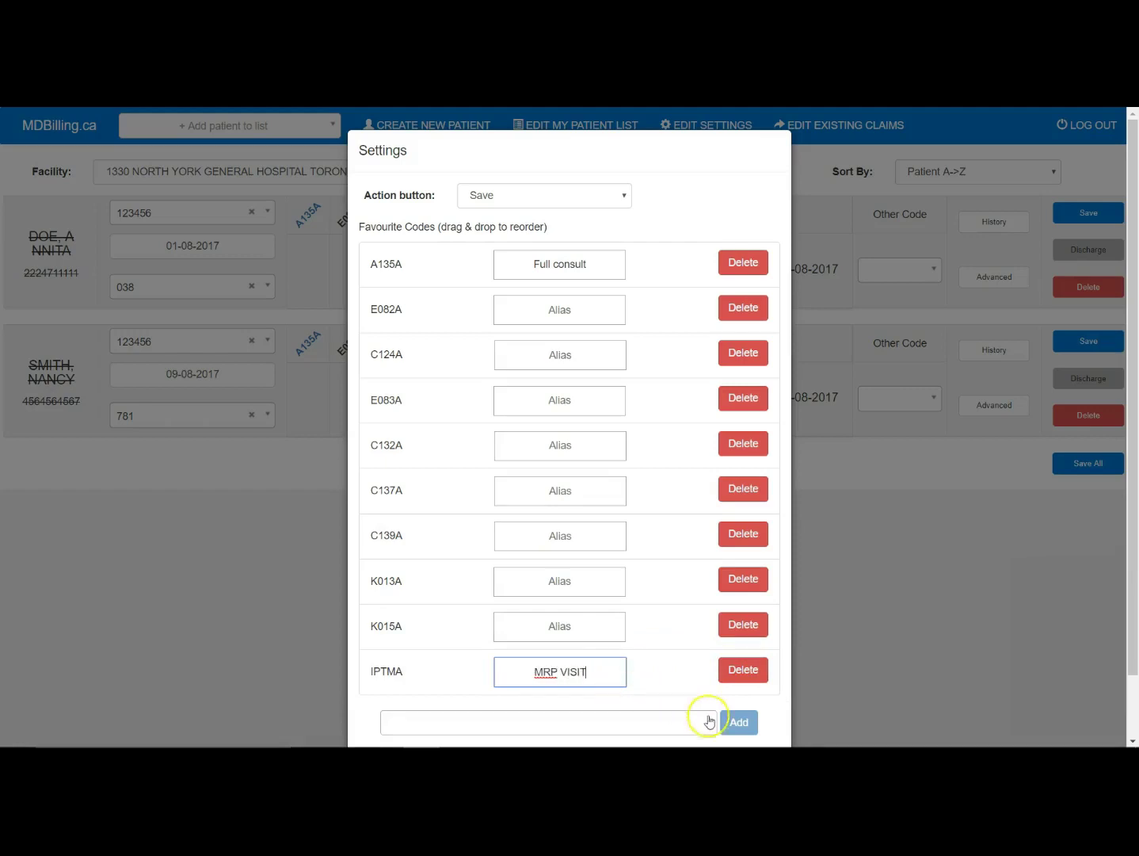
{"action": "scroll", "coordinate": [731, 725], "scroll_direction": "down", "scroll_amount": 2}
{"action": "left_click", "coordinate": [761, 701]}
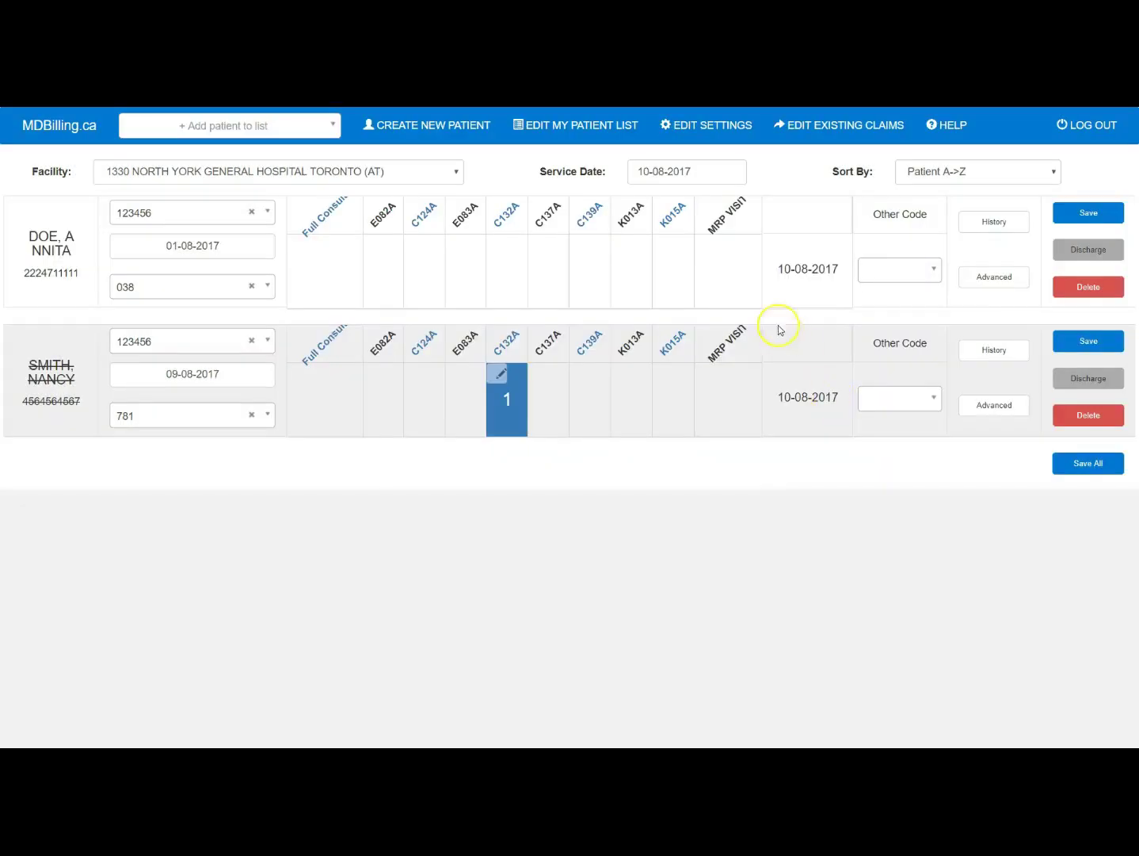
Step: Select the MRP VISIT code for the first patient and save the claim
{"action": "left_click", "coordinate": [736, 284]}
{"action": "left_click", "coordinate": [1106, 216]}
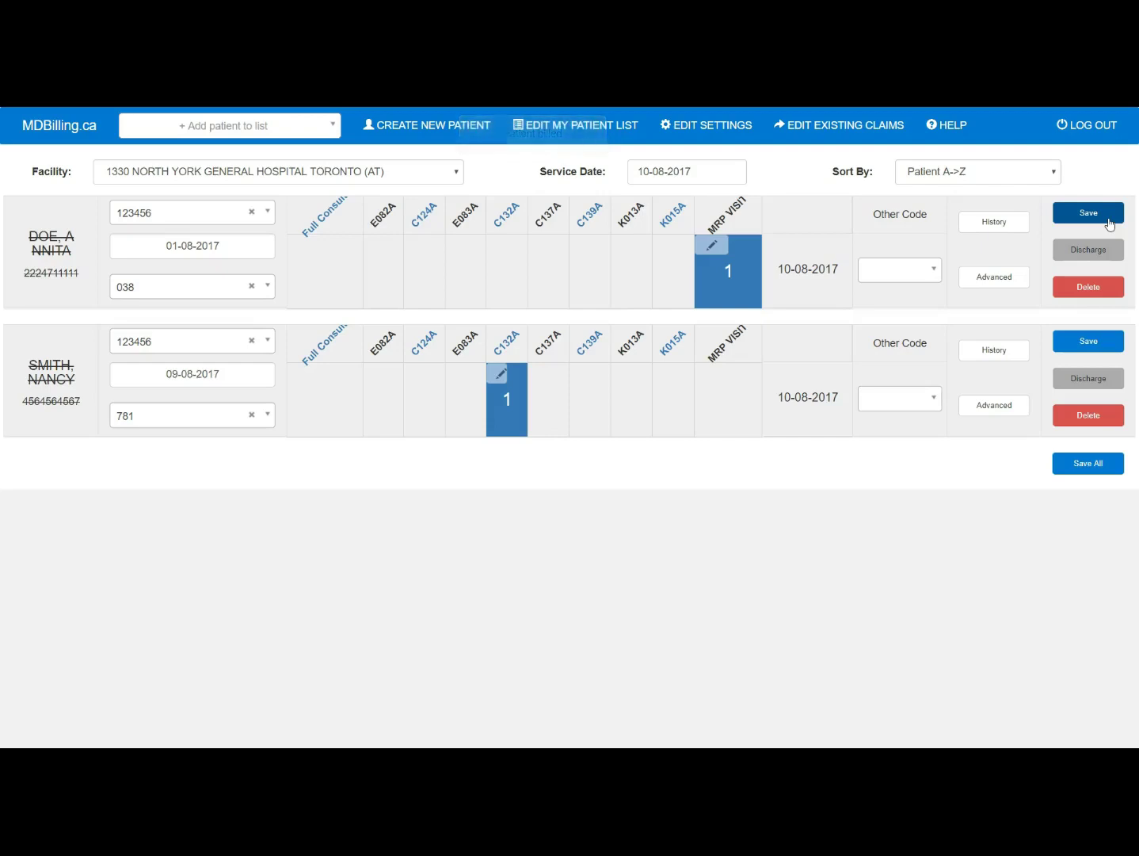
Step: Edit the patient list to tag the last patient as MRP and the first patient as CONSULT
{"action": "left_click", "coordinate": [580, 126]}
{"action": "left_click", "coordinate": [584, 342]}
{"action": "type", "text": "MRP"}
{"action": "left_click", "coordinate": [581, 383]}
{"action": "type", "text": "CONSULT"}
{"action": "left_click", "coordinate": [772, 456]}
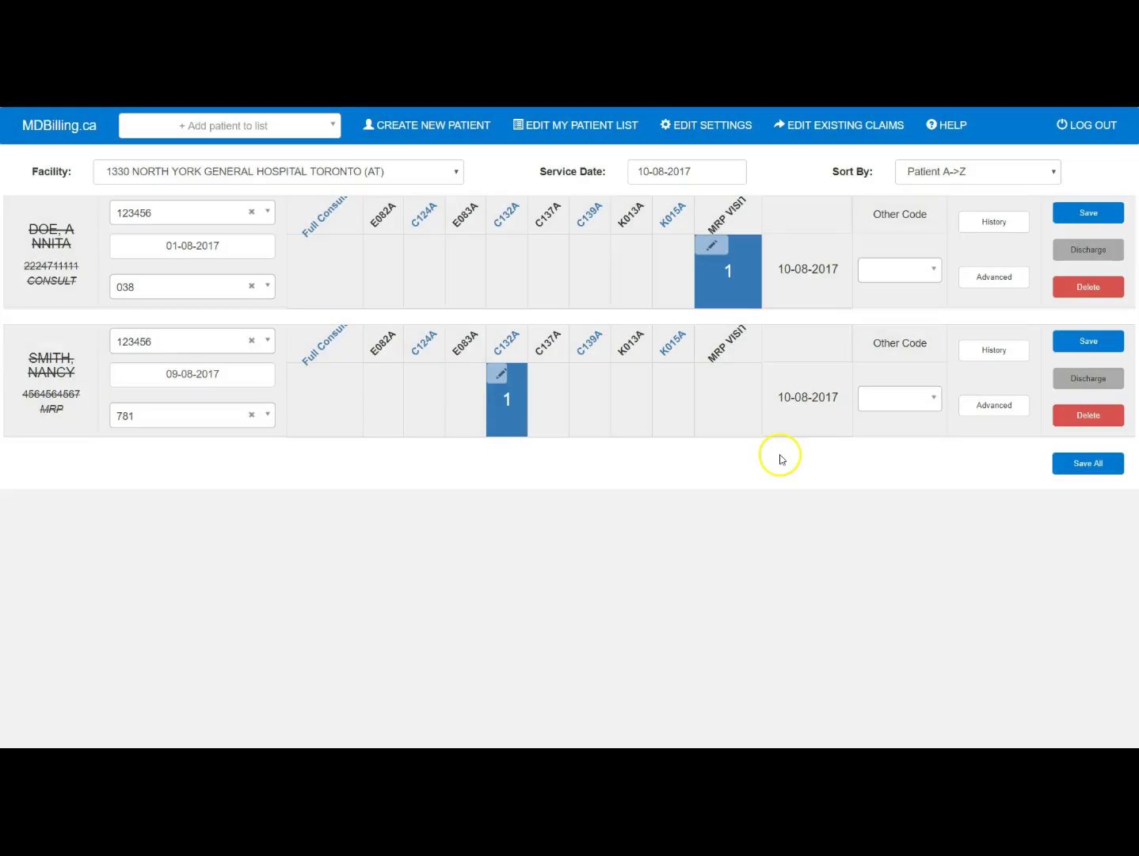